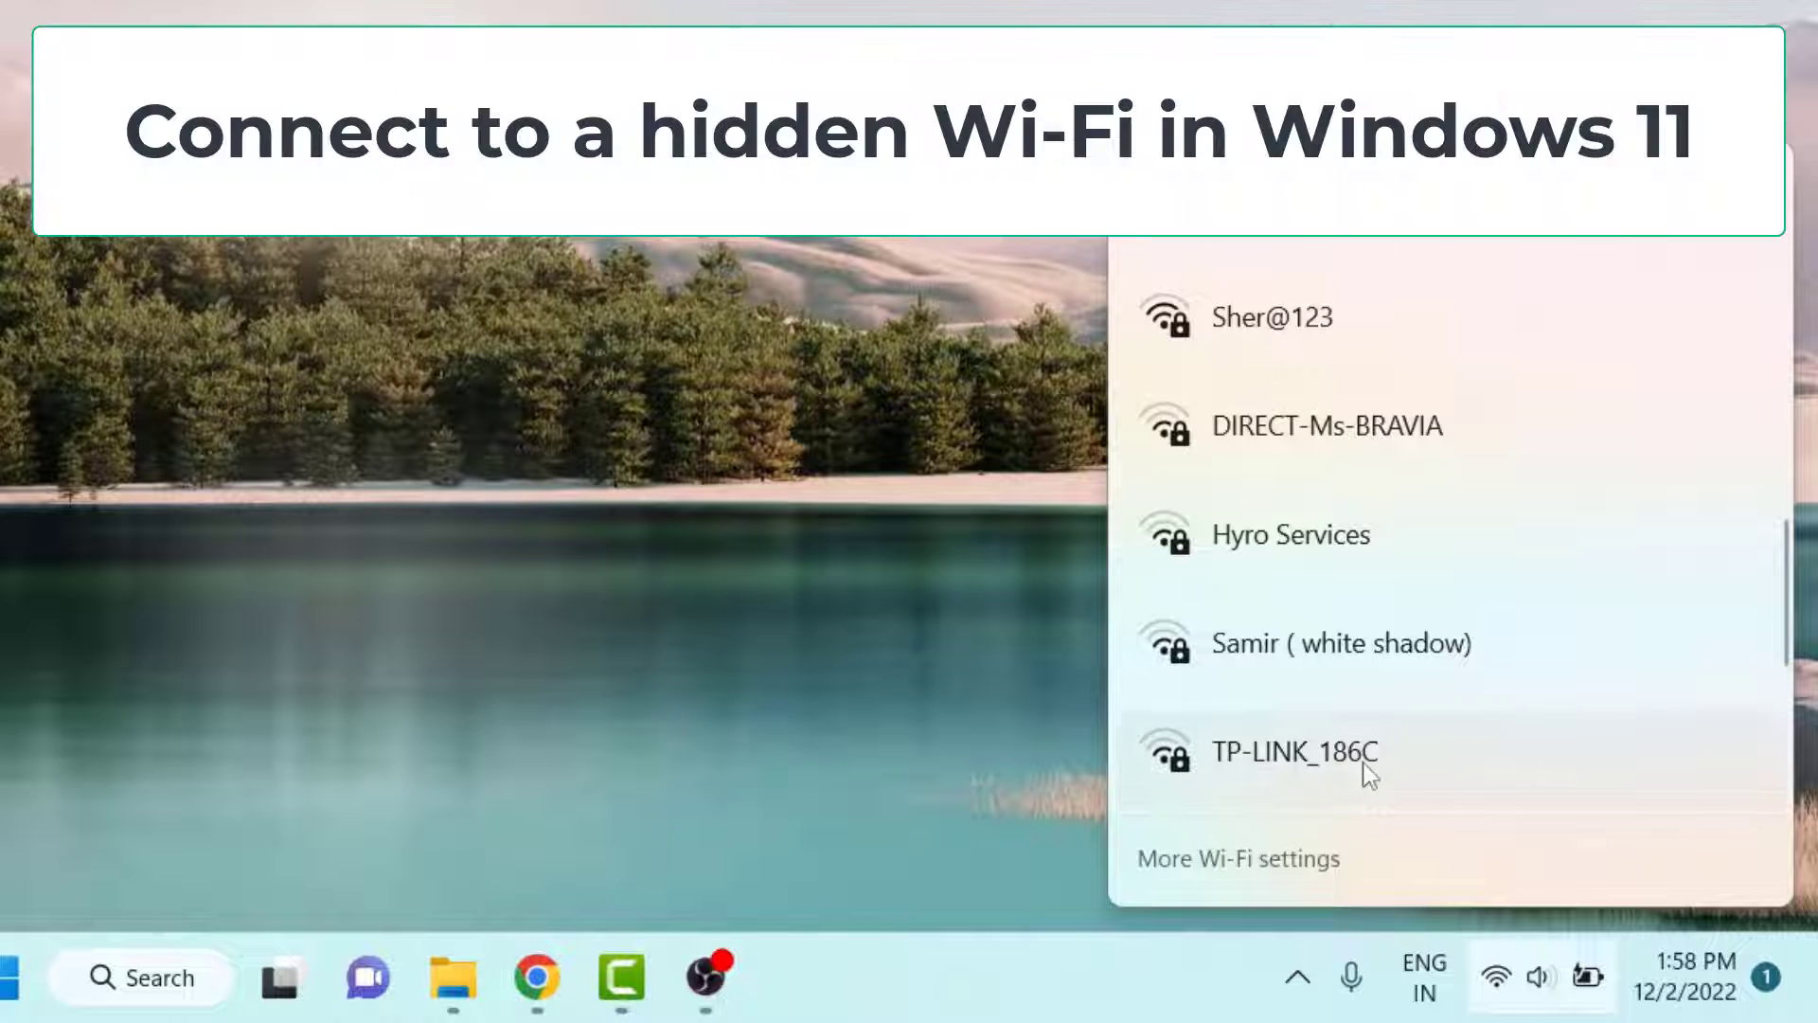
{"action": "scroll", "coordinate": [1366, 774], "scroll_direction": "down", "scroll_amount": 3}
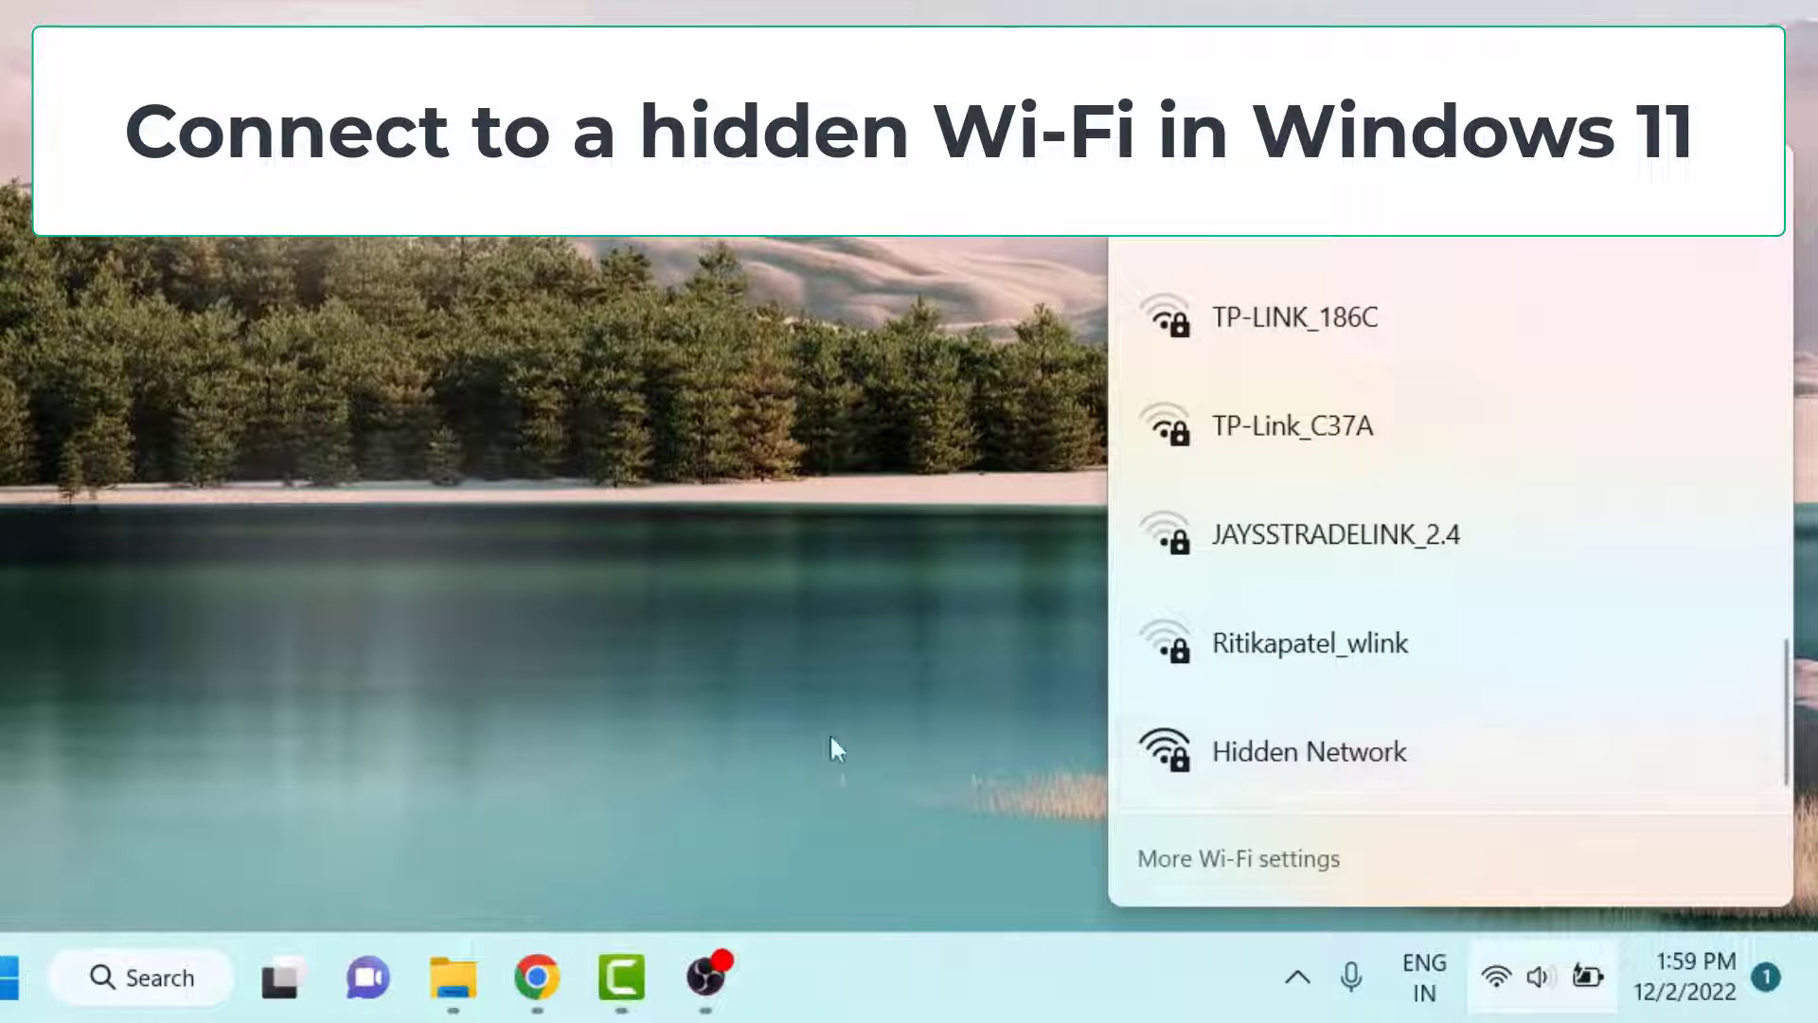
Step: Dismiss the Wi-Fi flyout showing Hidden Network to return to the desktop
{"action": "left_click", "coordinate": [683, 704]}
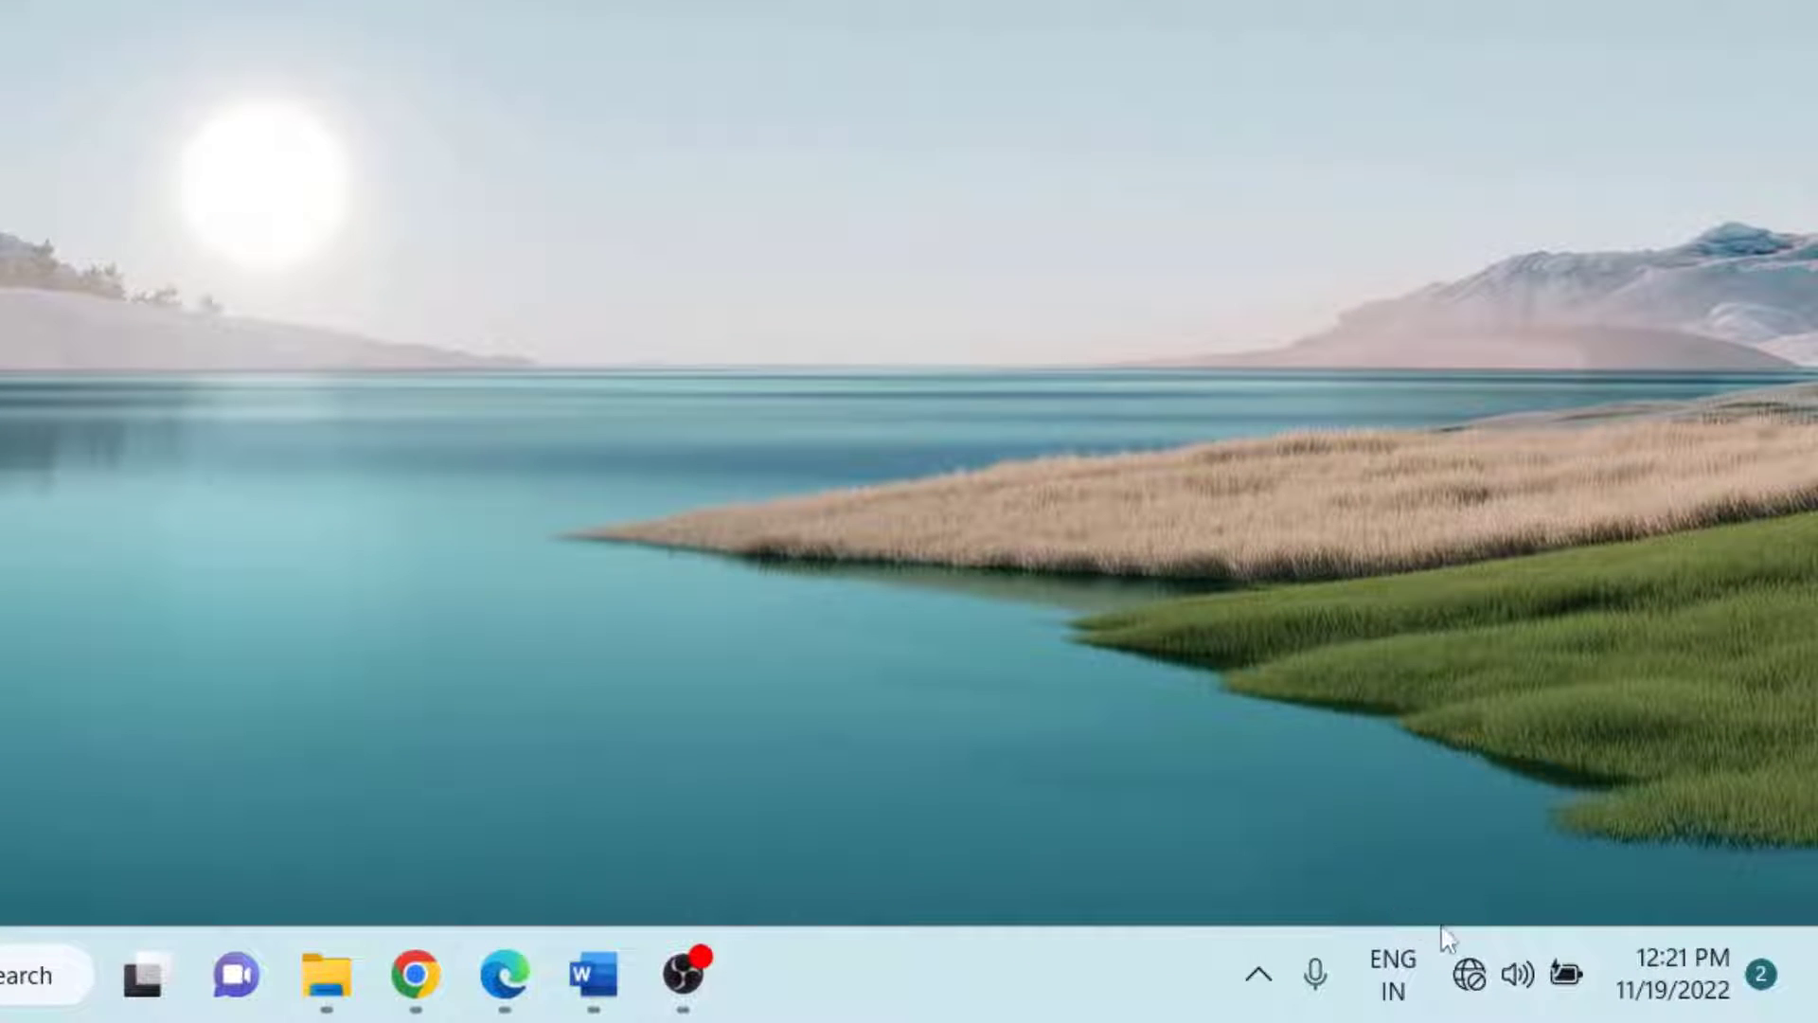
Step: Expand the Hidden Network entry, secured and set to connect automatically, in quick settings
{"action": "left_click", "coordinate": [1468, 974]}
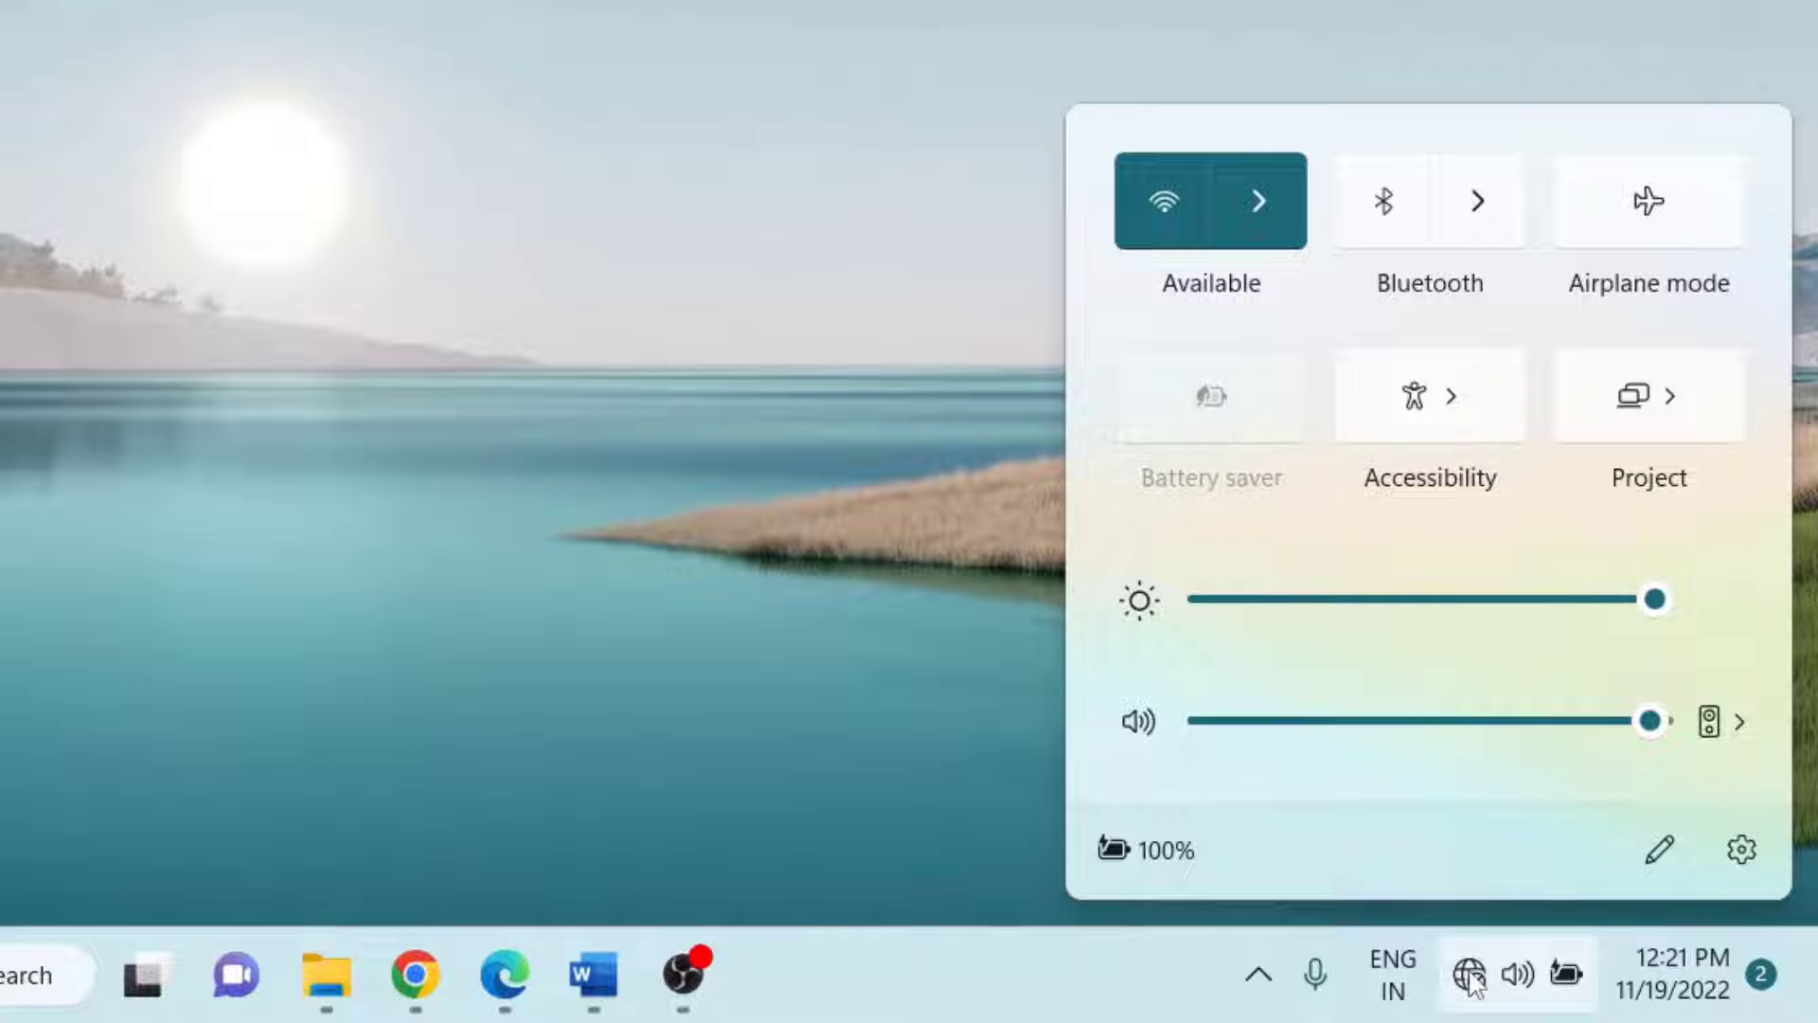
{"action": "left_click", "coordinate": [1259, 200]}
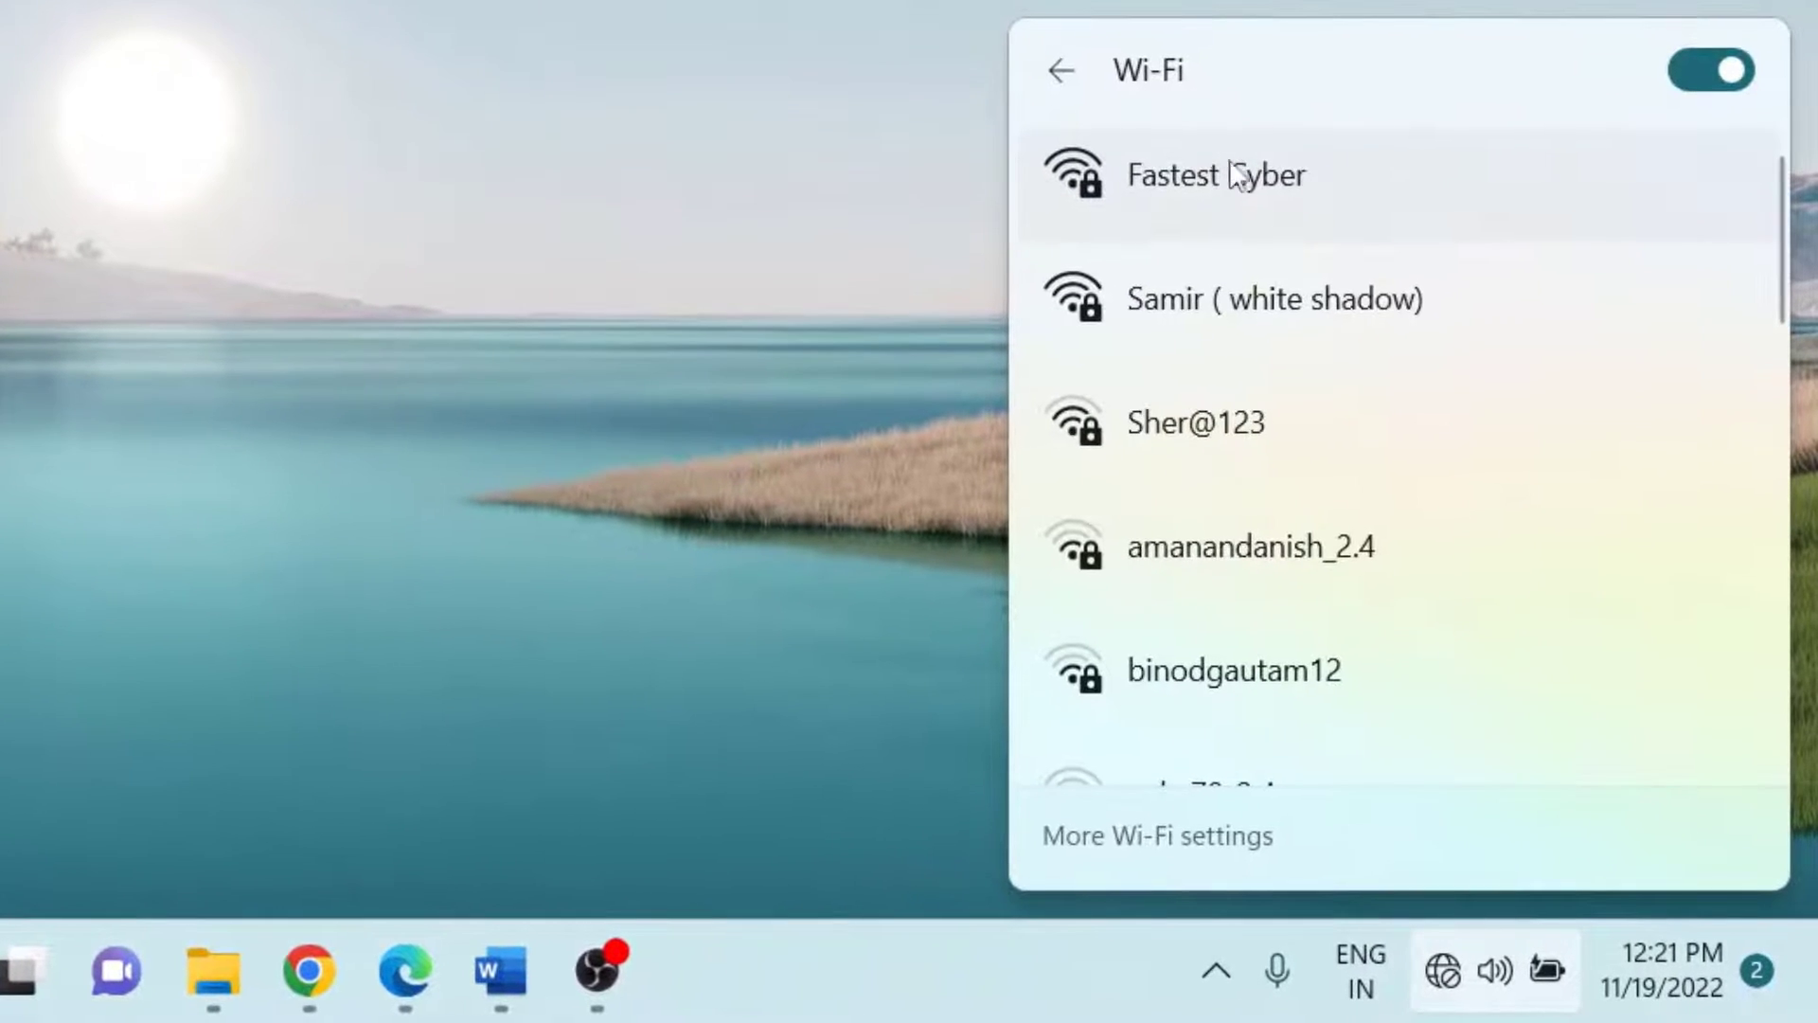
{"action": "scroll", "coordinate": [1412, 473], "scroll_direction": "down", "scroll_amount": 2}
{"action": "scroll", "coordinate": [1412, 473], "scroll_direction": "down", "scroll_amount": 2}
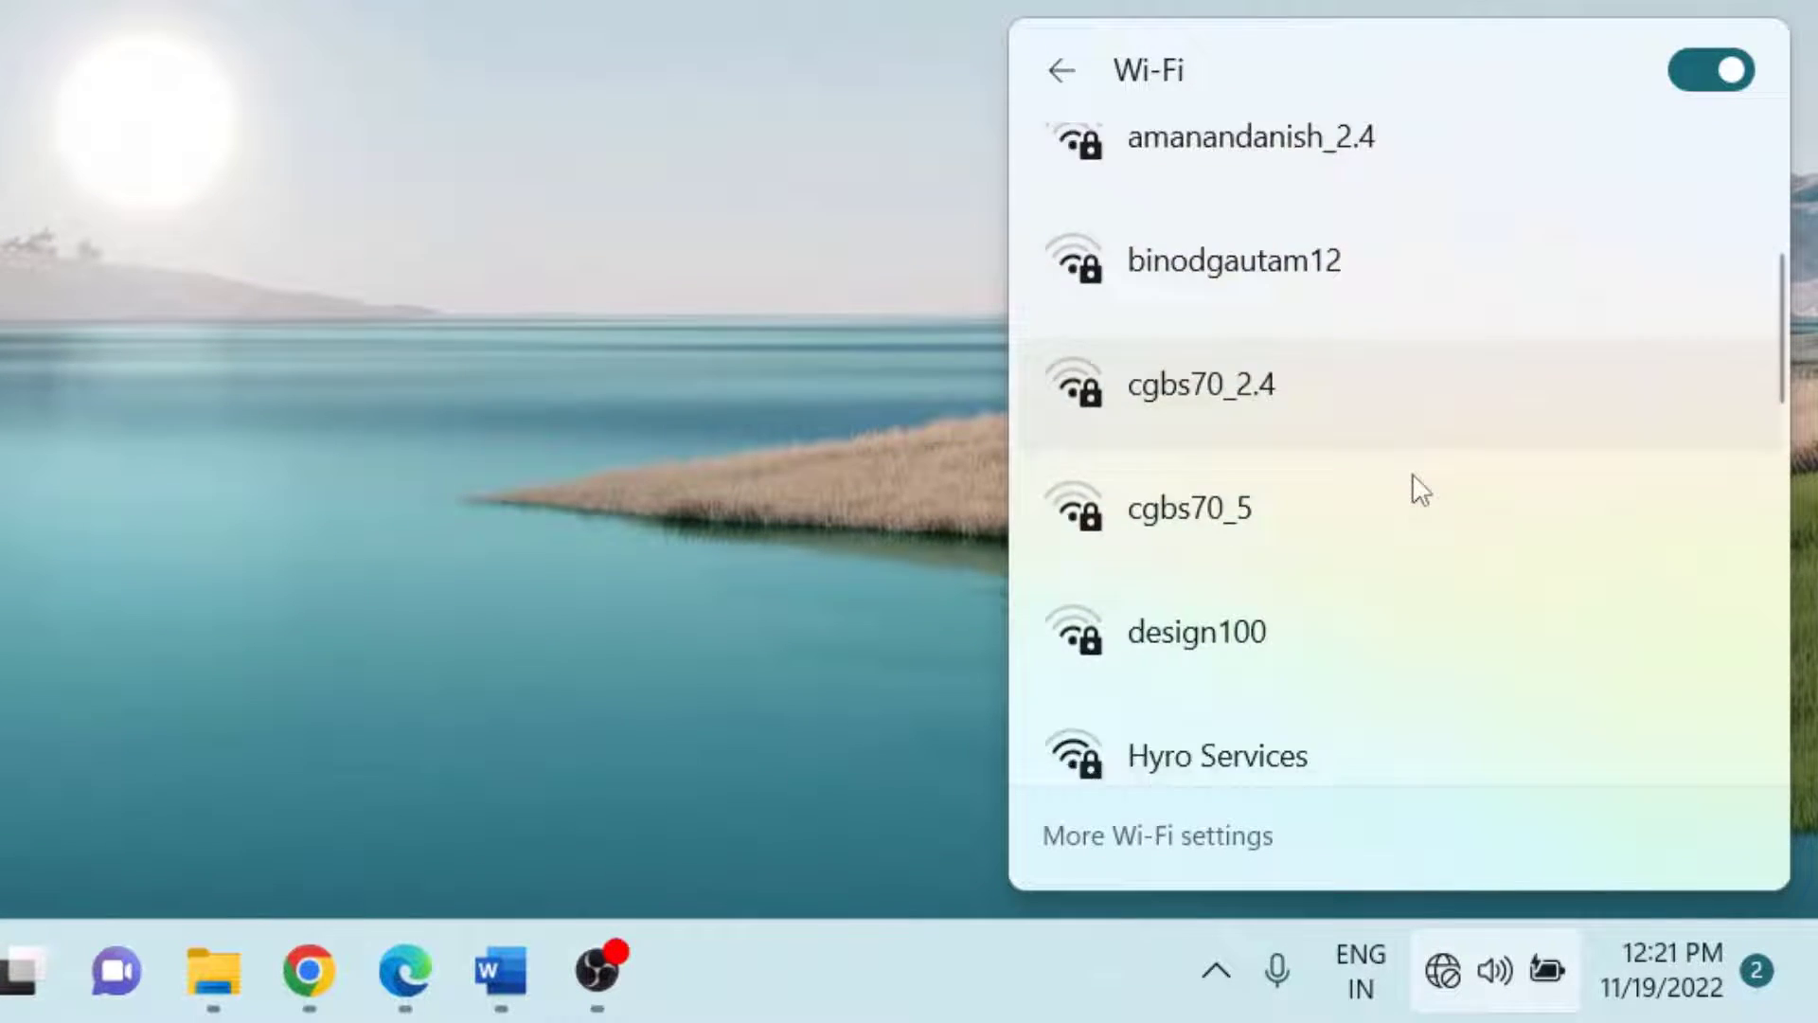
{"action": "scroll", "coordinate": [1413, 473], "scroll_direction": "down", "scroll_amount": 4}
{"action": "scroll", "coordinate": [1412, 478], "scroll_direction": "down", "scroll_amount": 4}
{"action": "scroll", "coordinate": [1413, 477], "scroll_direction": "down", "scroll_amount": 3}
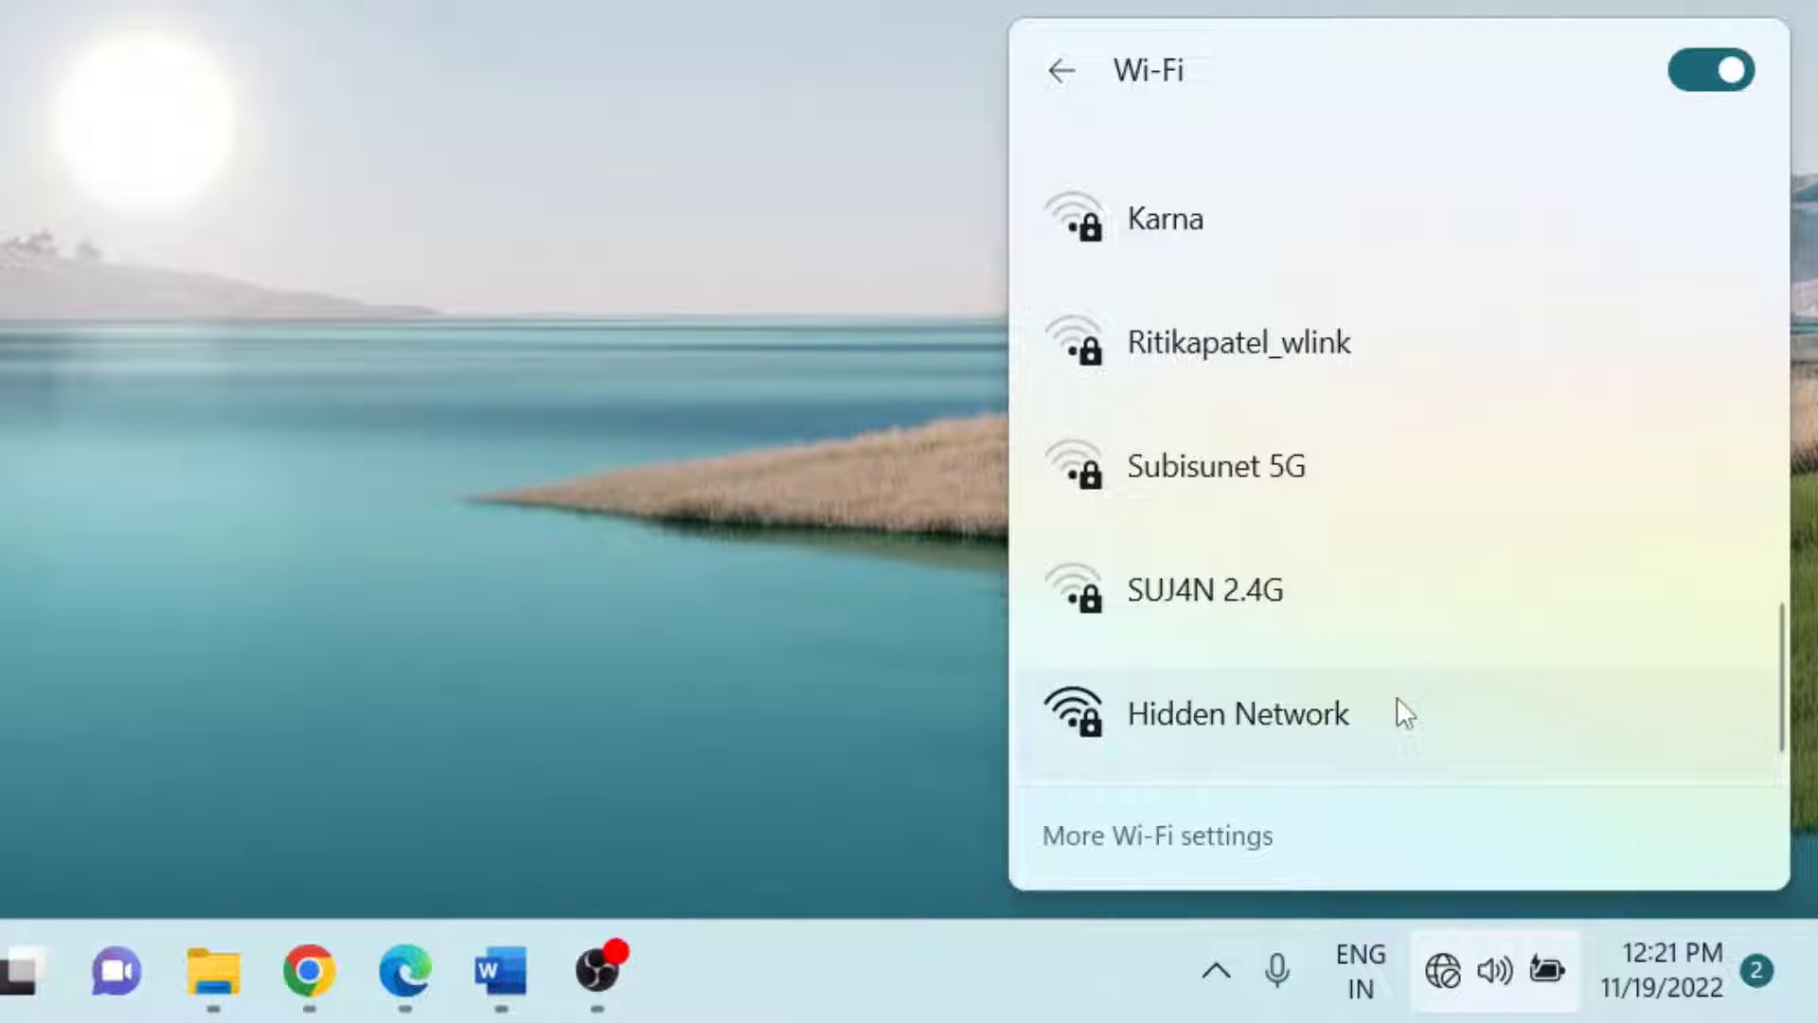
{"action": "left_click", "coordinate": [1420, 706]}
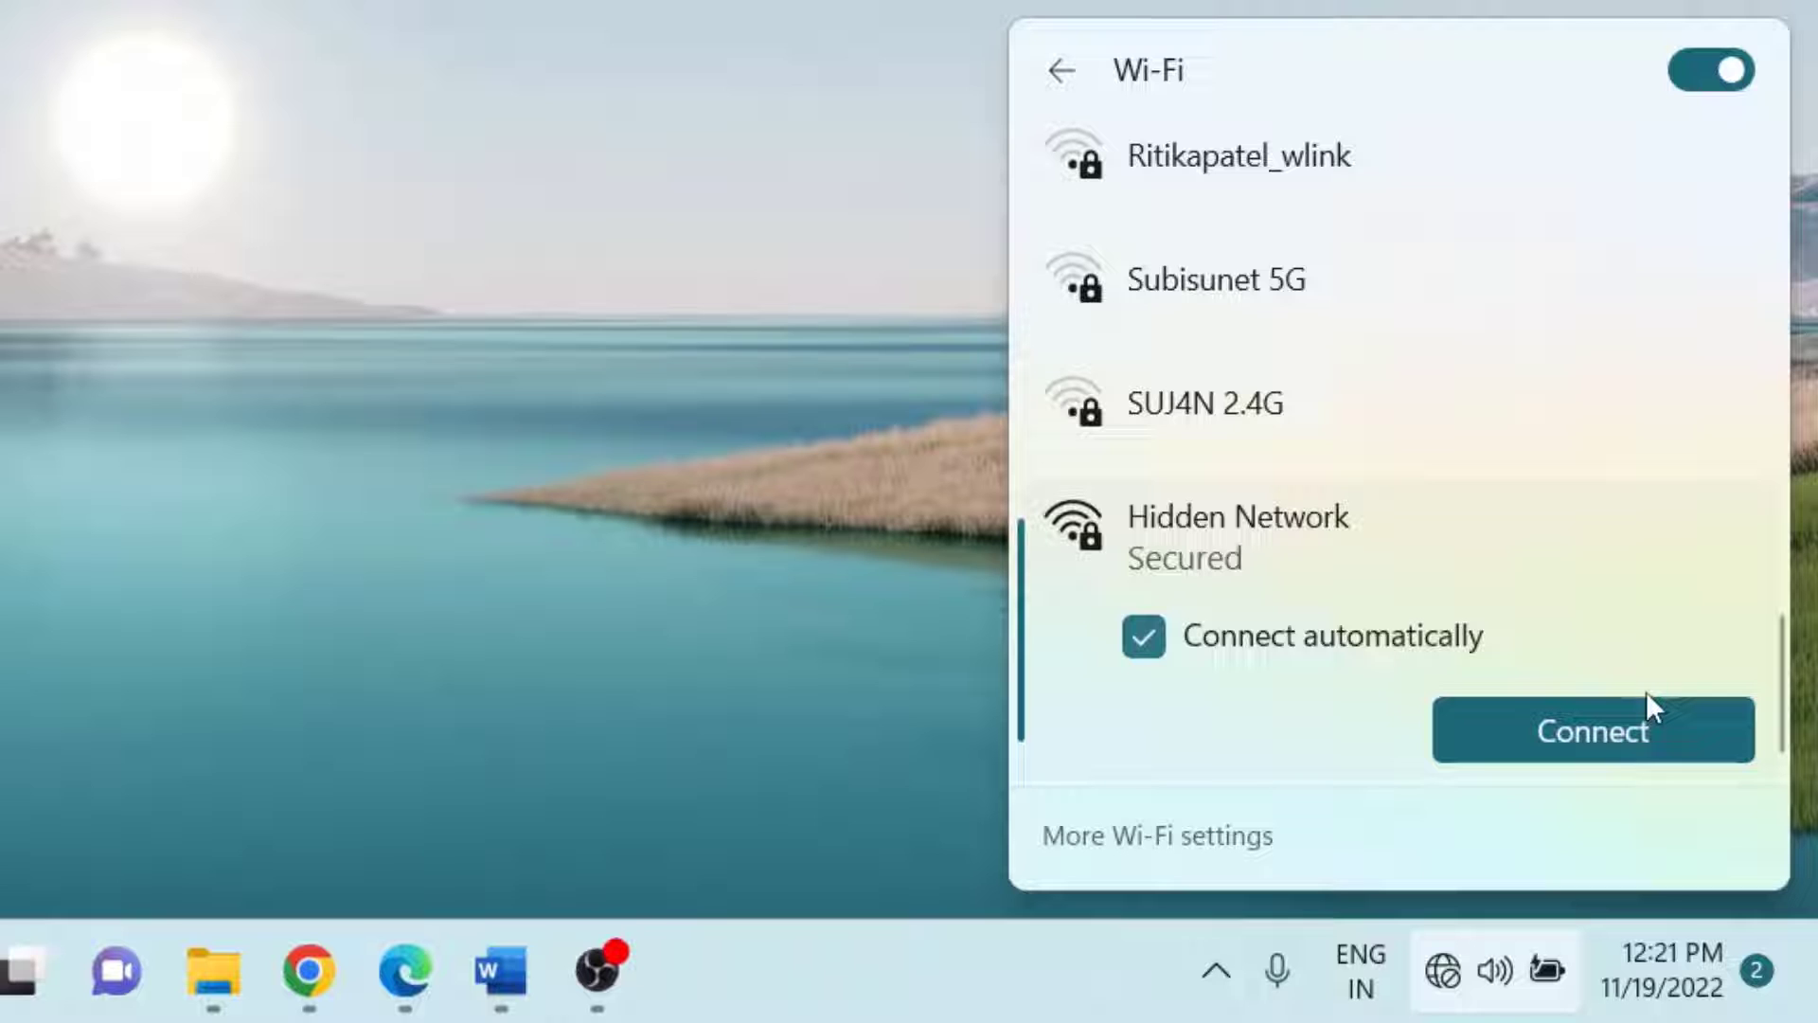
Step: Connect to Hidden Network, entering the SSID sanjayaregmi
{"action": "left_click", "coordinate": [1664, 730]}
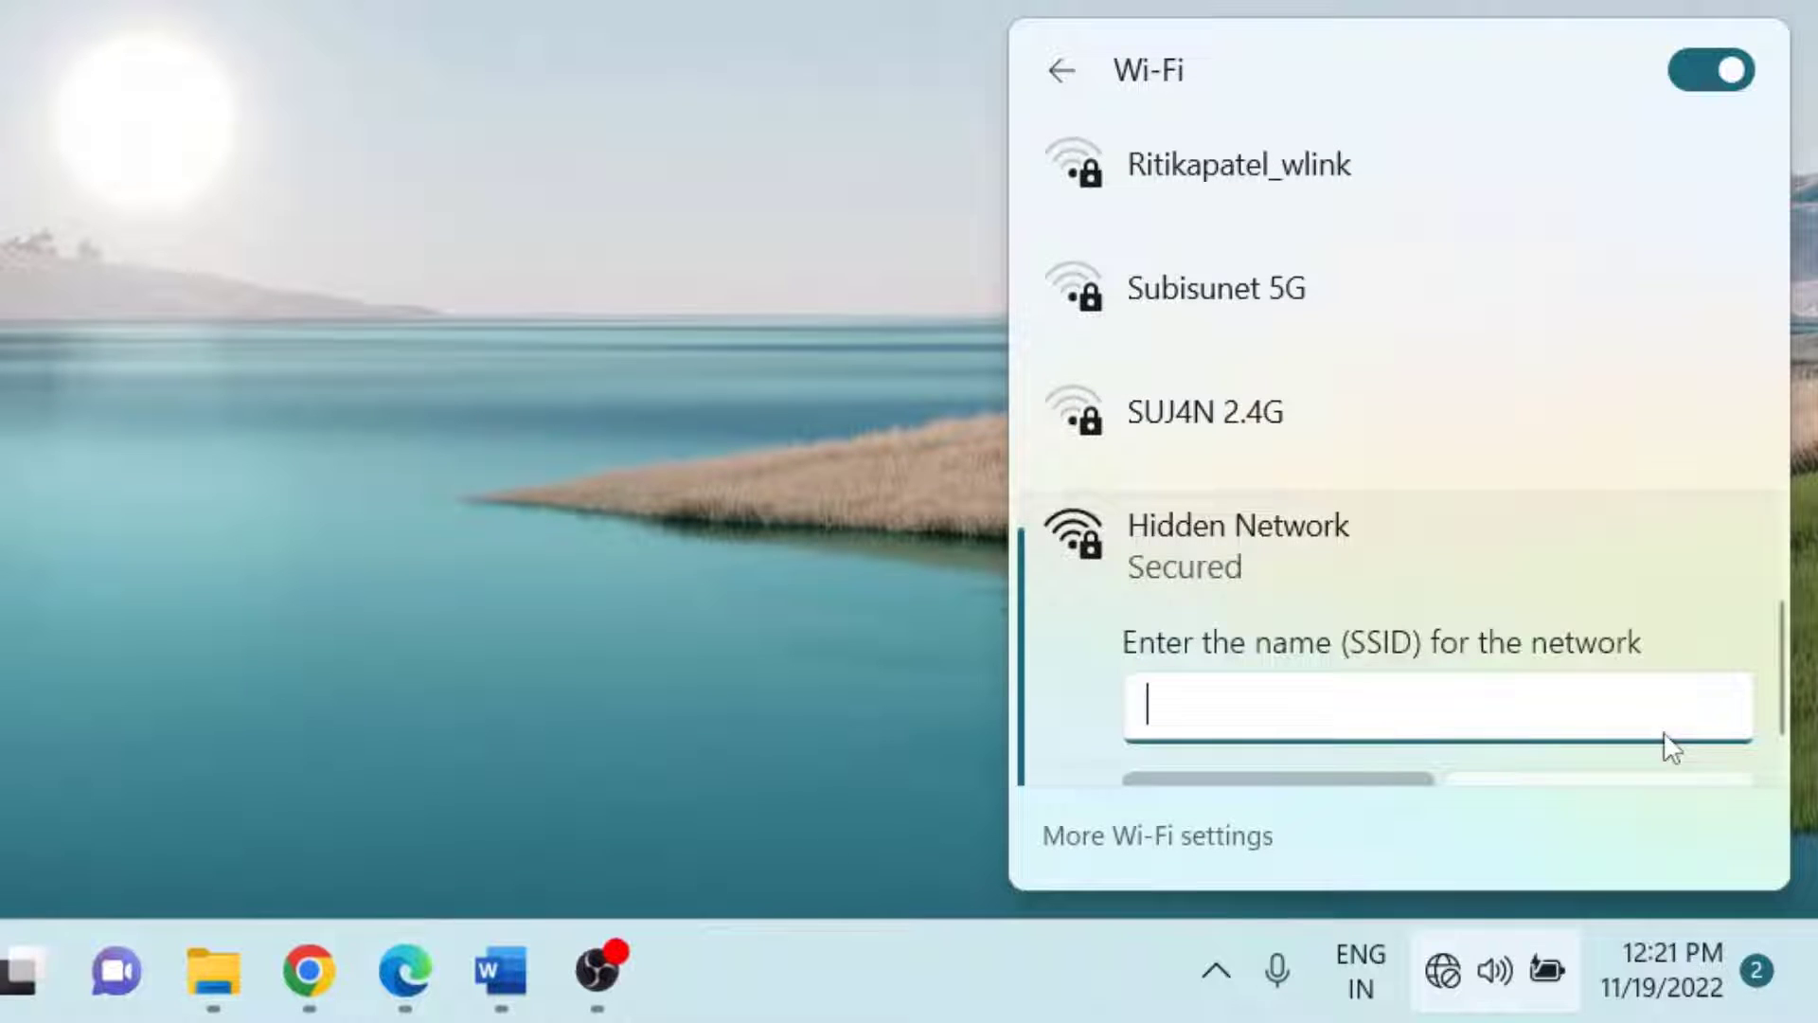
{"action": "scroll", "coordinate": [1295, 723], "scroll_direction": "down", "scroll_amount": 1}
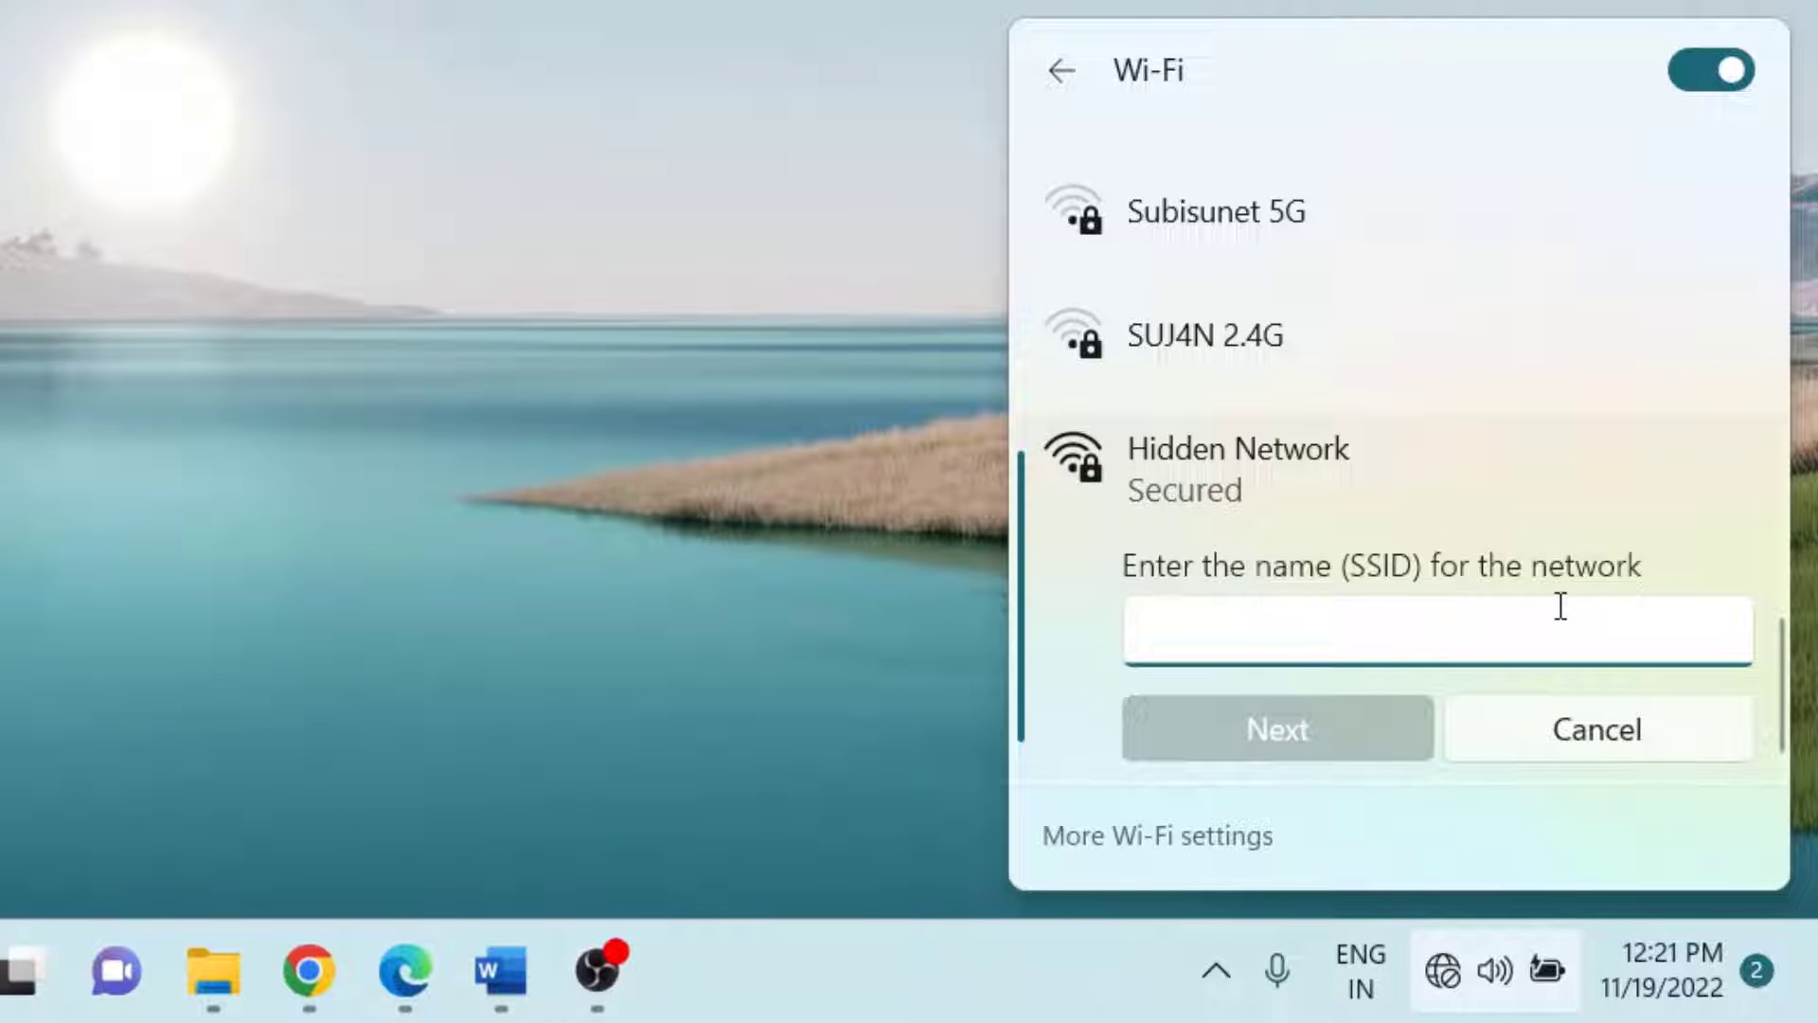
{"action": "type", "text": "sanjayar"}
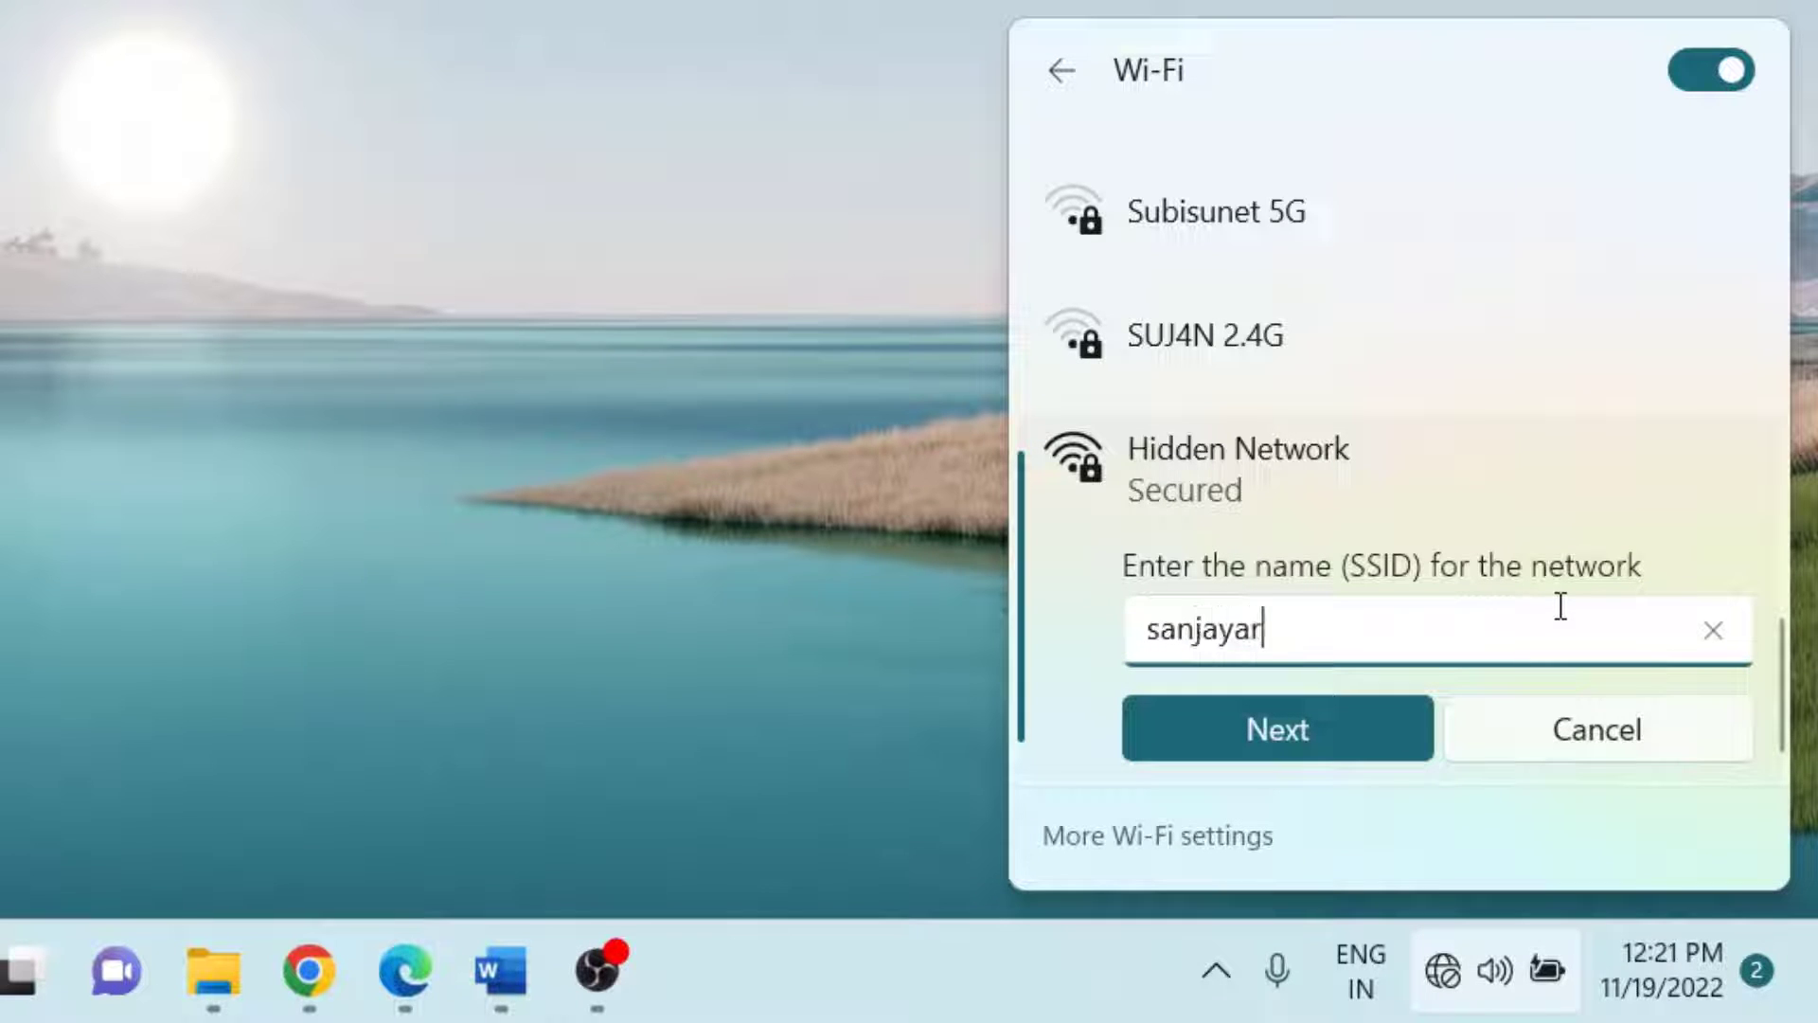
{"action": "type", "text": "egmi"}
{"action": "left_click", "coordinate": [1373, 736]}
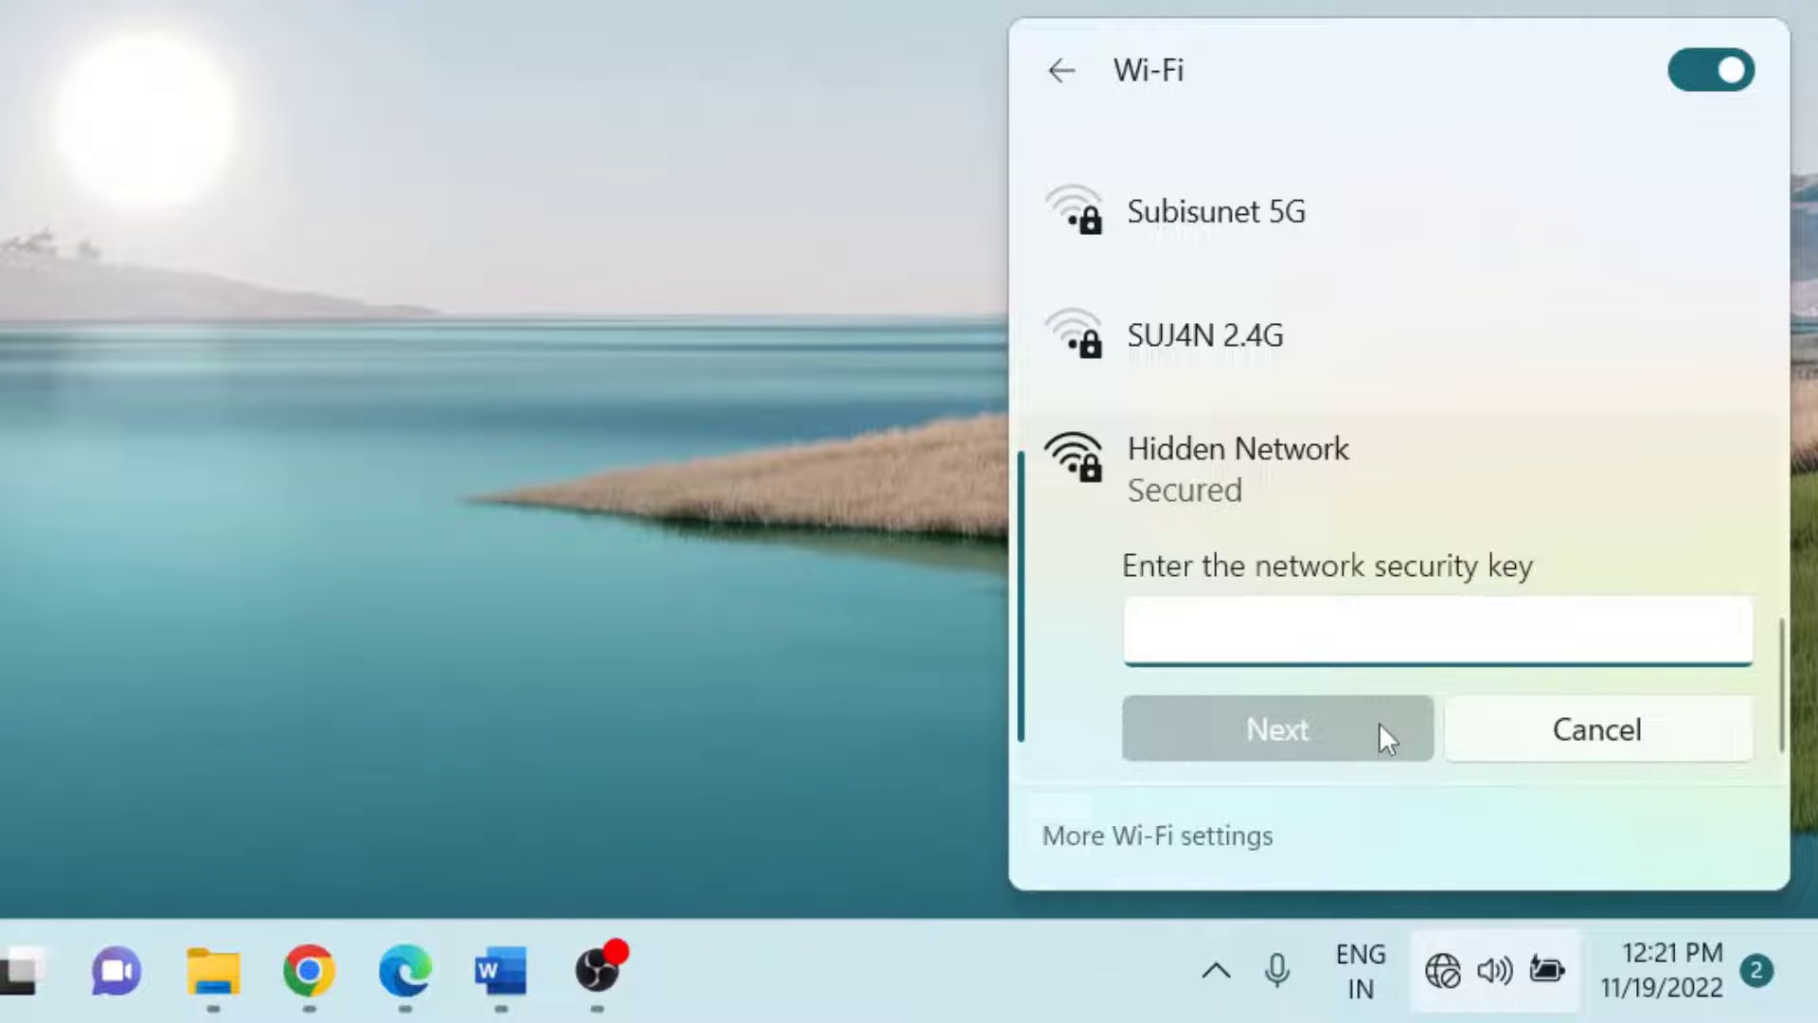
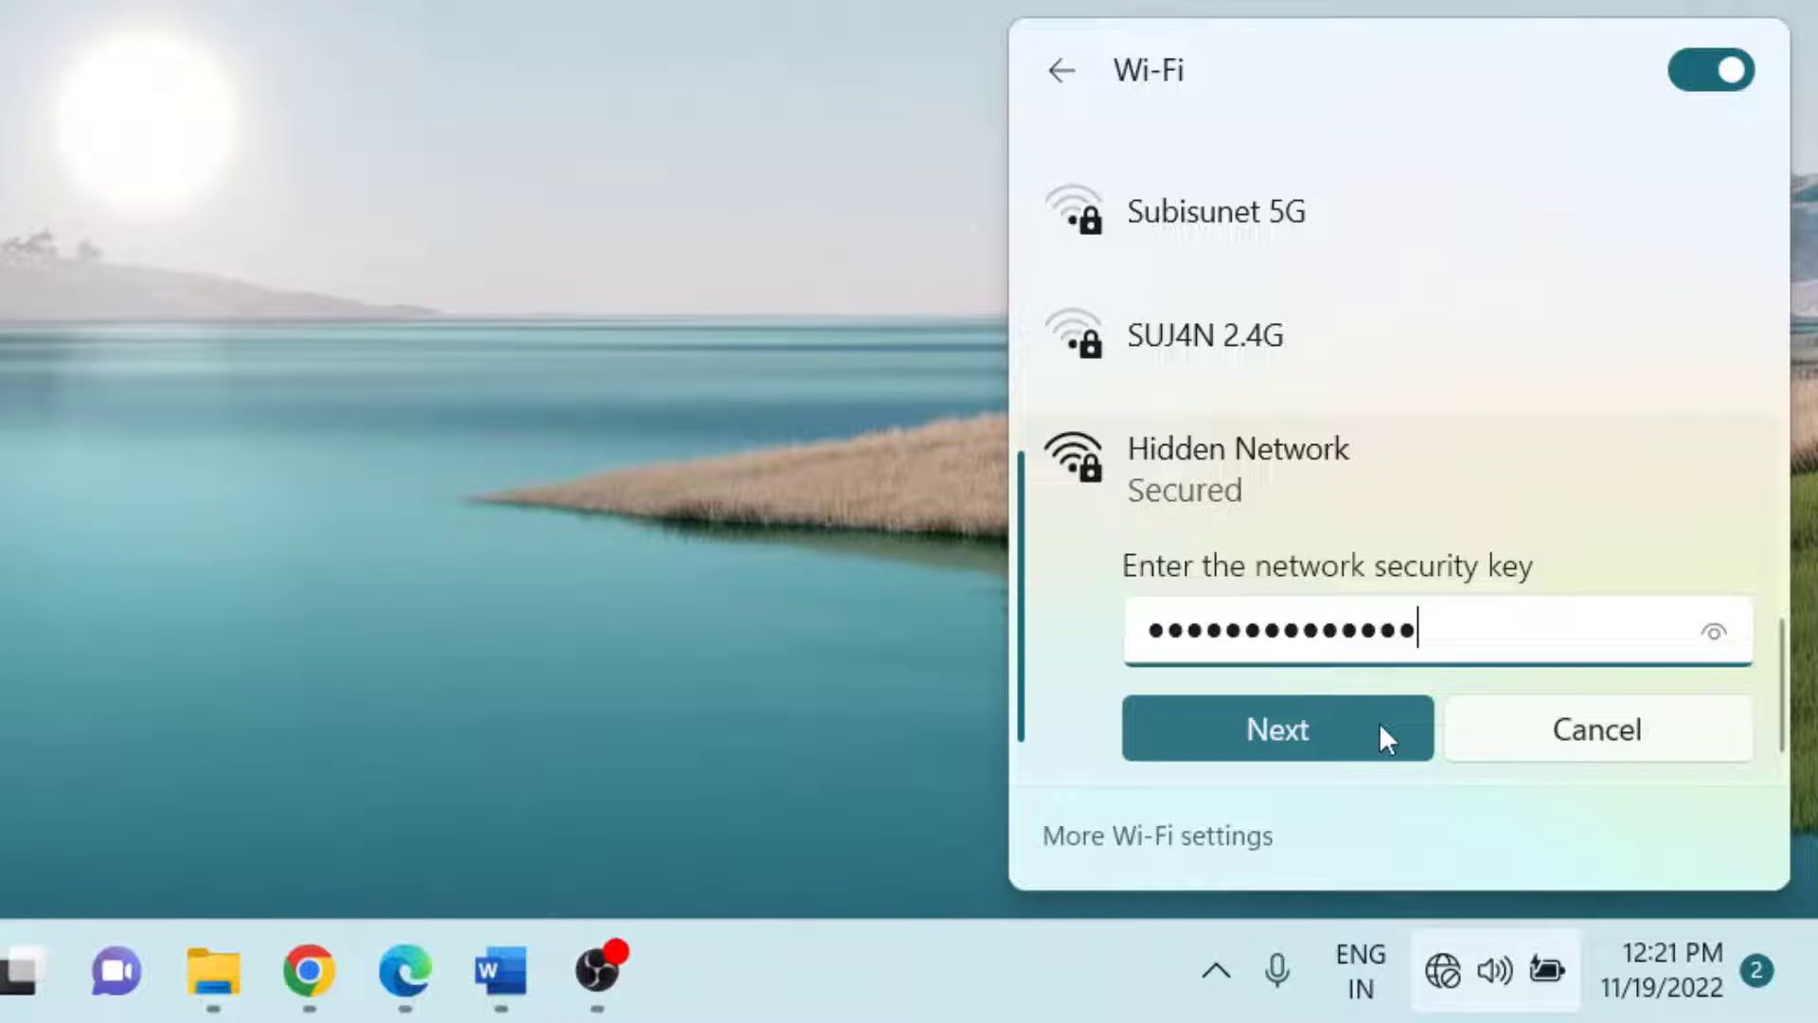
Step: Submit the security key to connect securely to sanjayaregmi 2
{"action": "left_click", "coordinate": [1378, 722]}
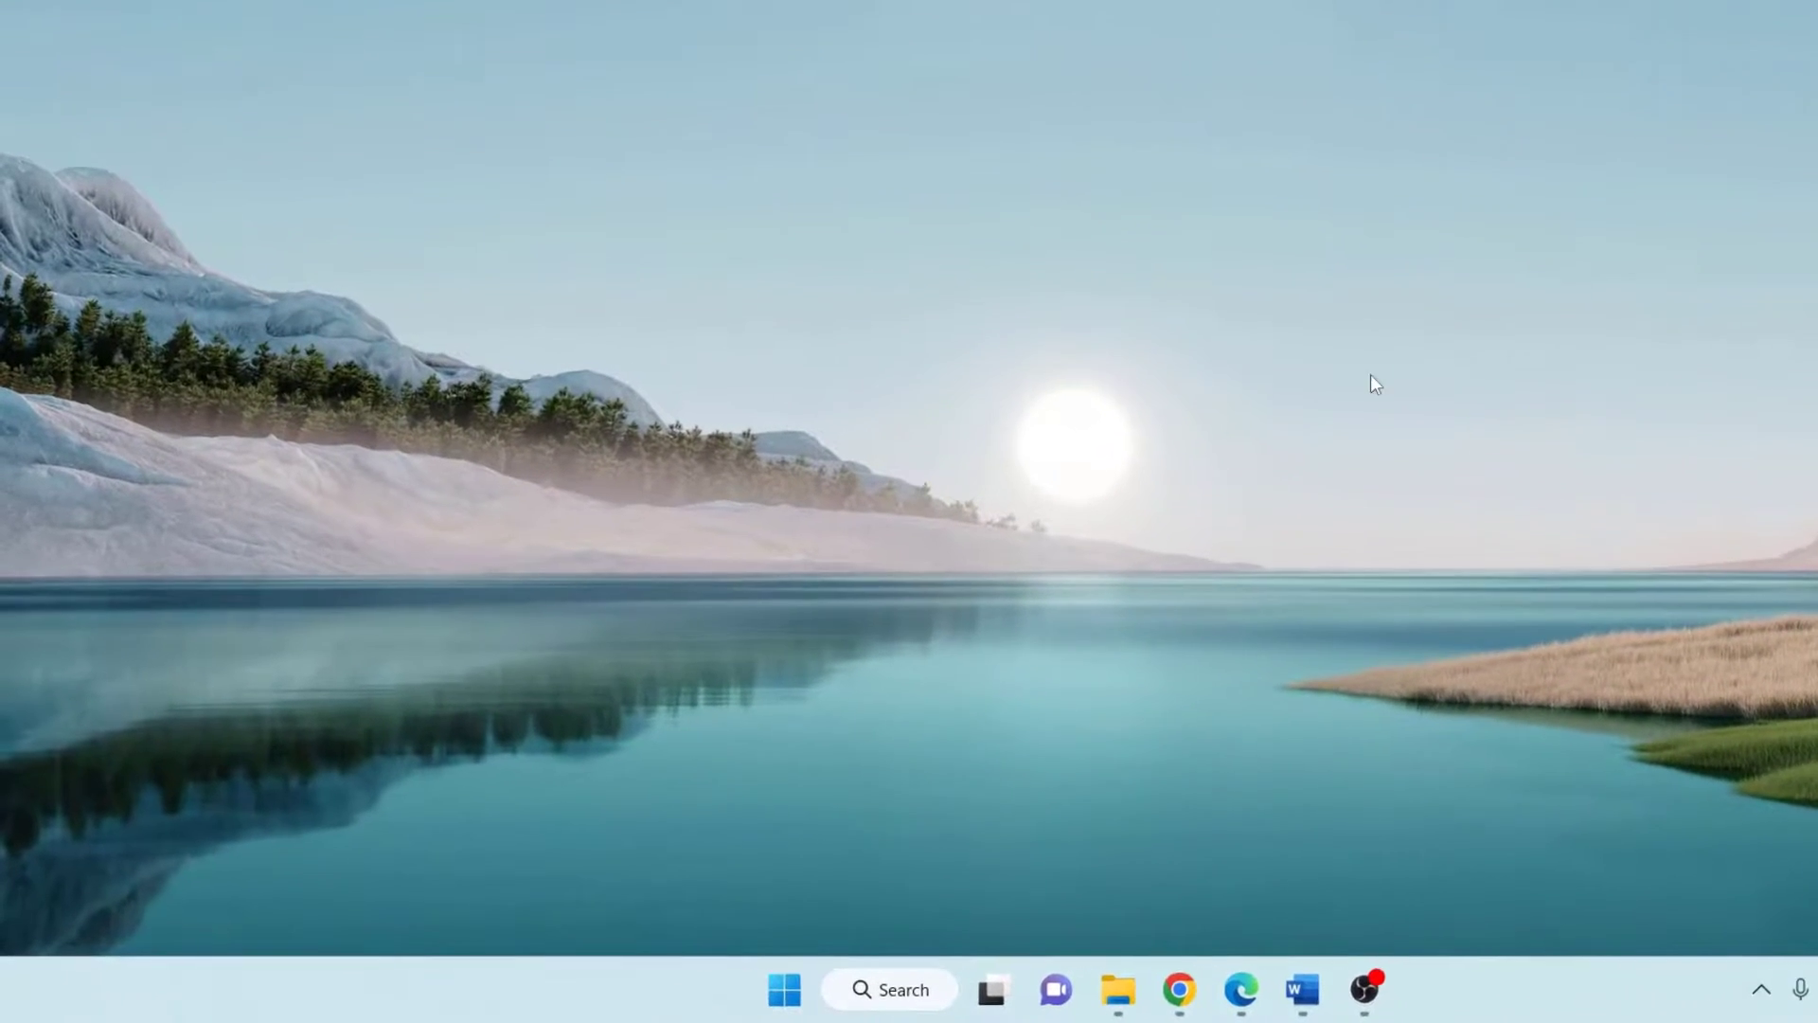
Step: Run ping google.com in cmd, stop it after three replies, then close the window
{"action": "key", "text": "super+r"}
{"action": "type", "text": "cmd"}
{"action": "key", "text": "Return"}
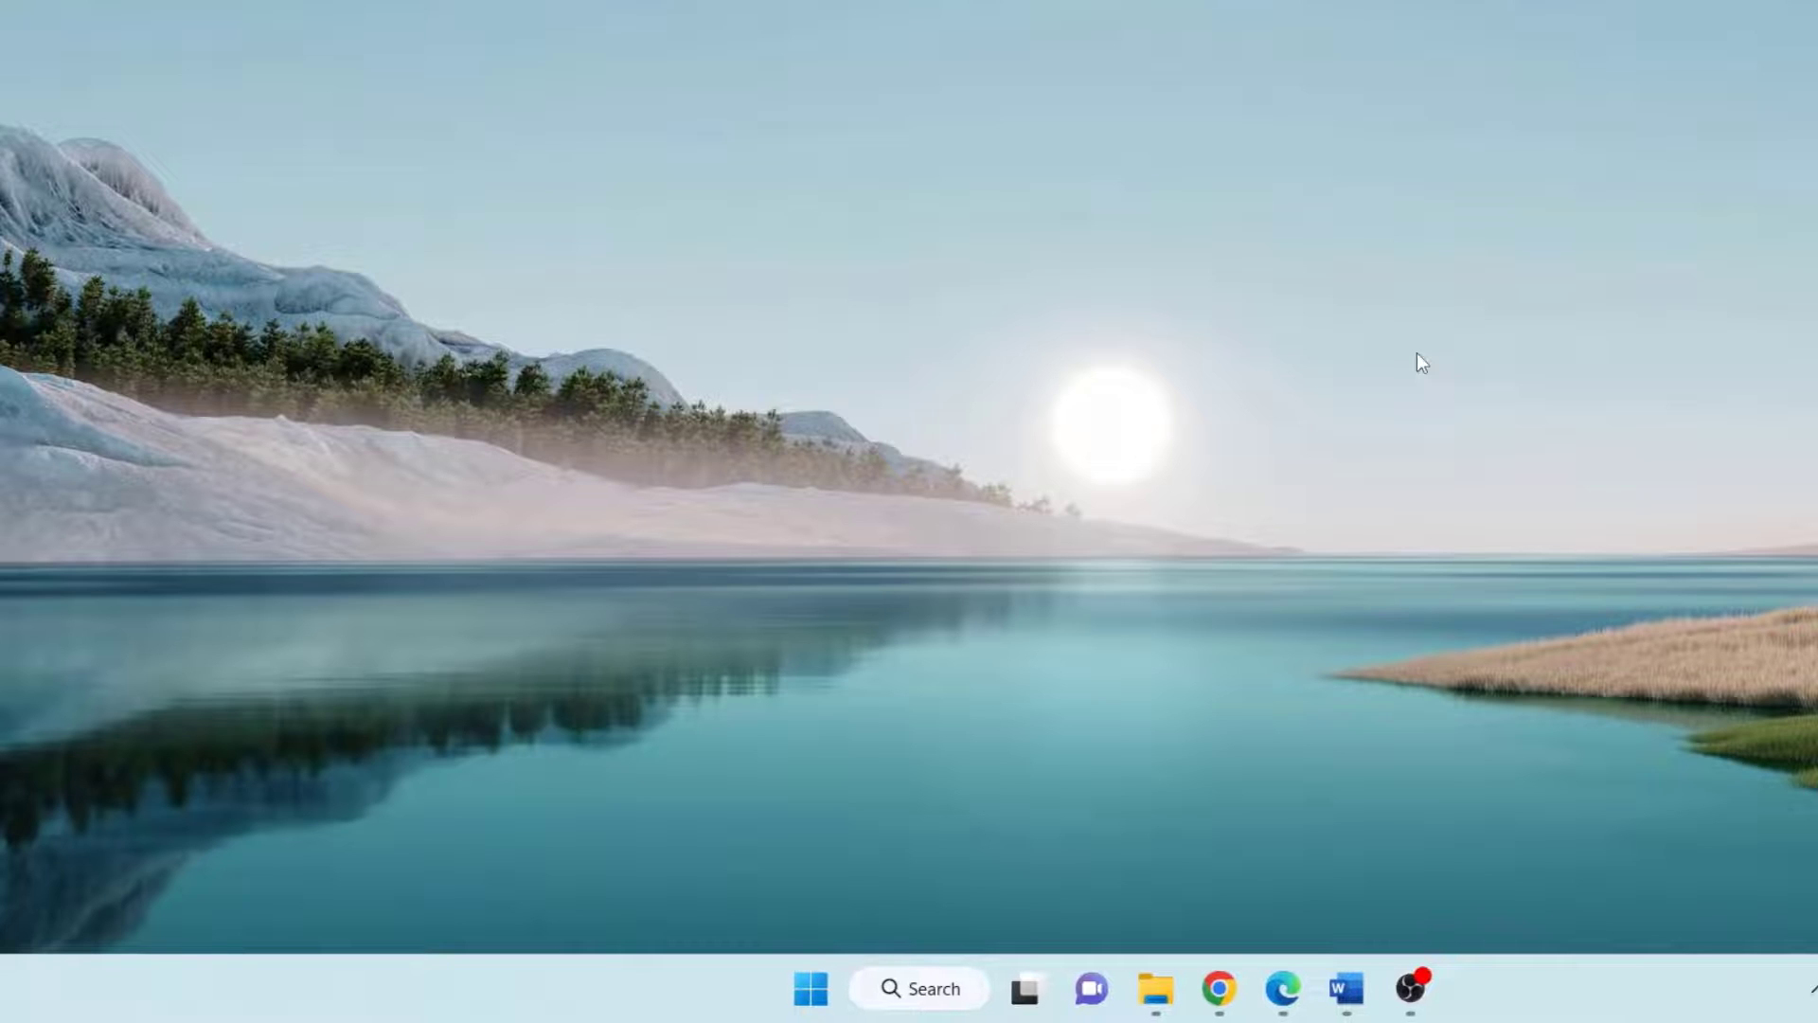
{"action": "type", "text": "ping "}
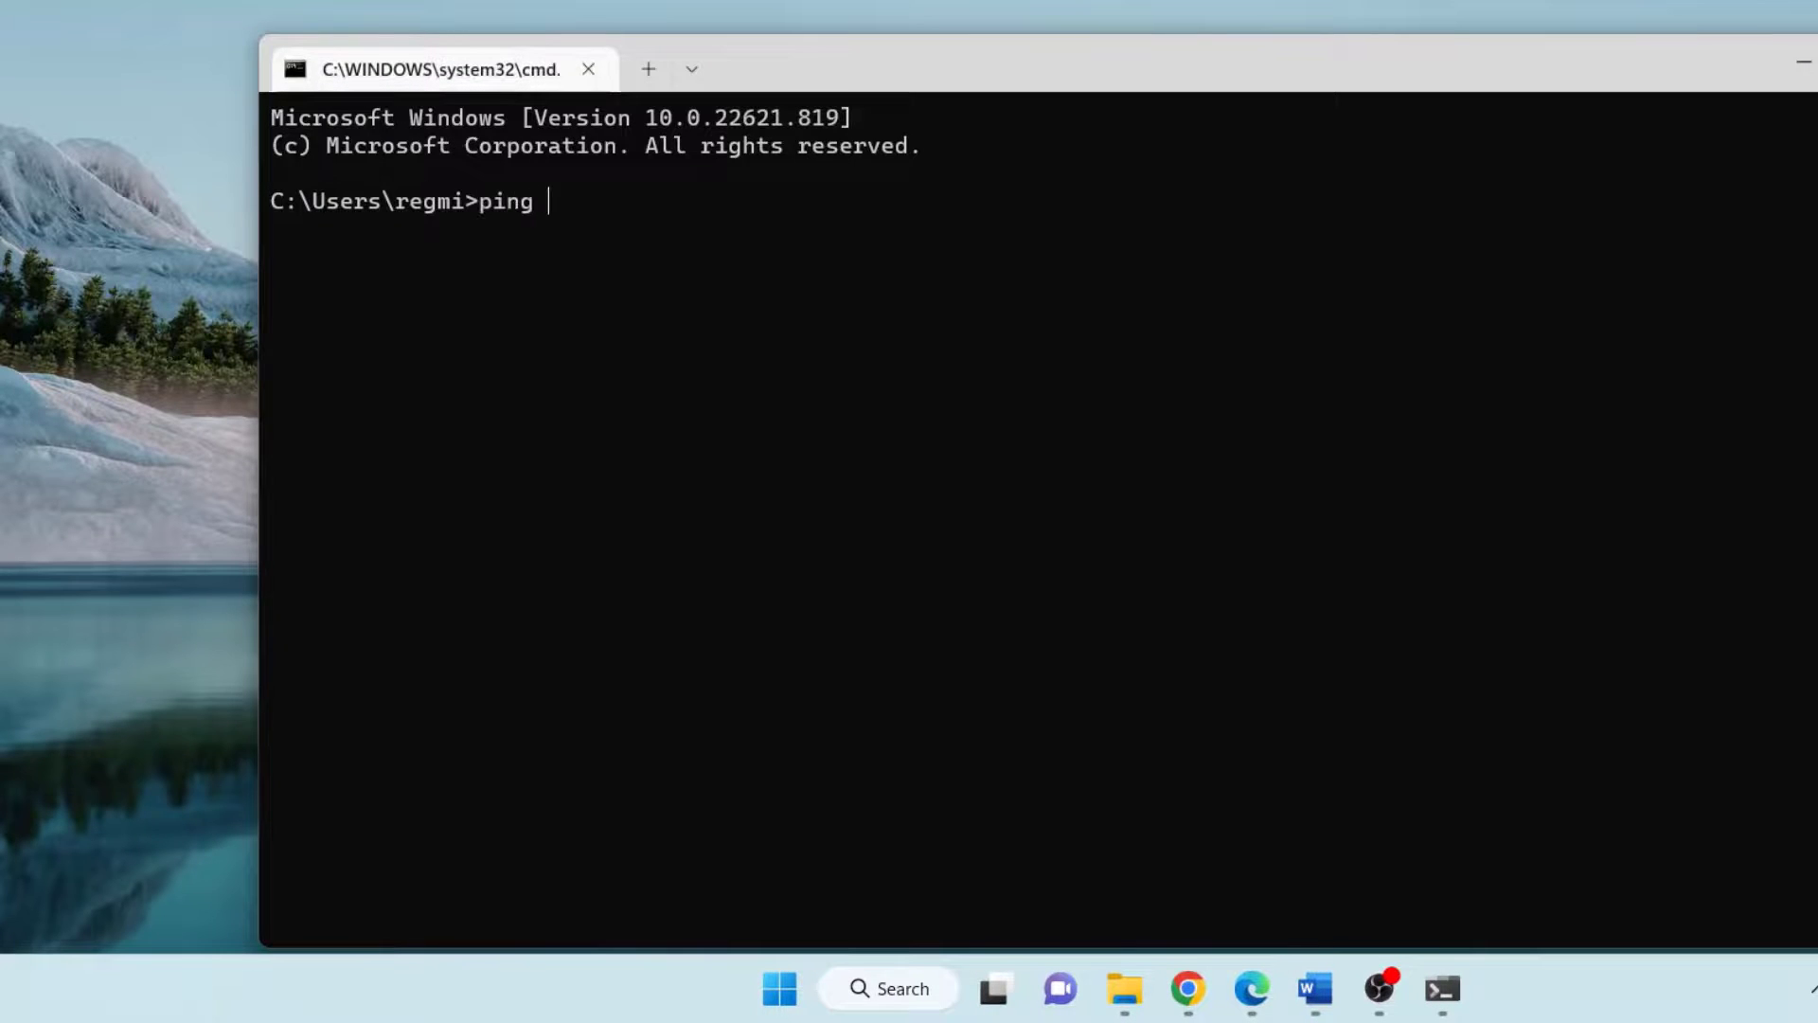
{"action": "type", "text": "google.co"}
{"action": "type", "text": "m"}
{"action": "key", "text": "Return"}
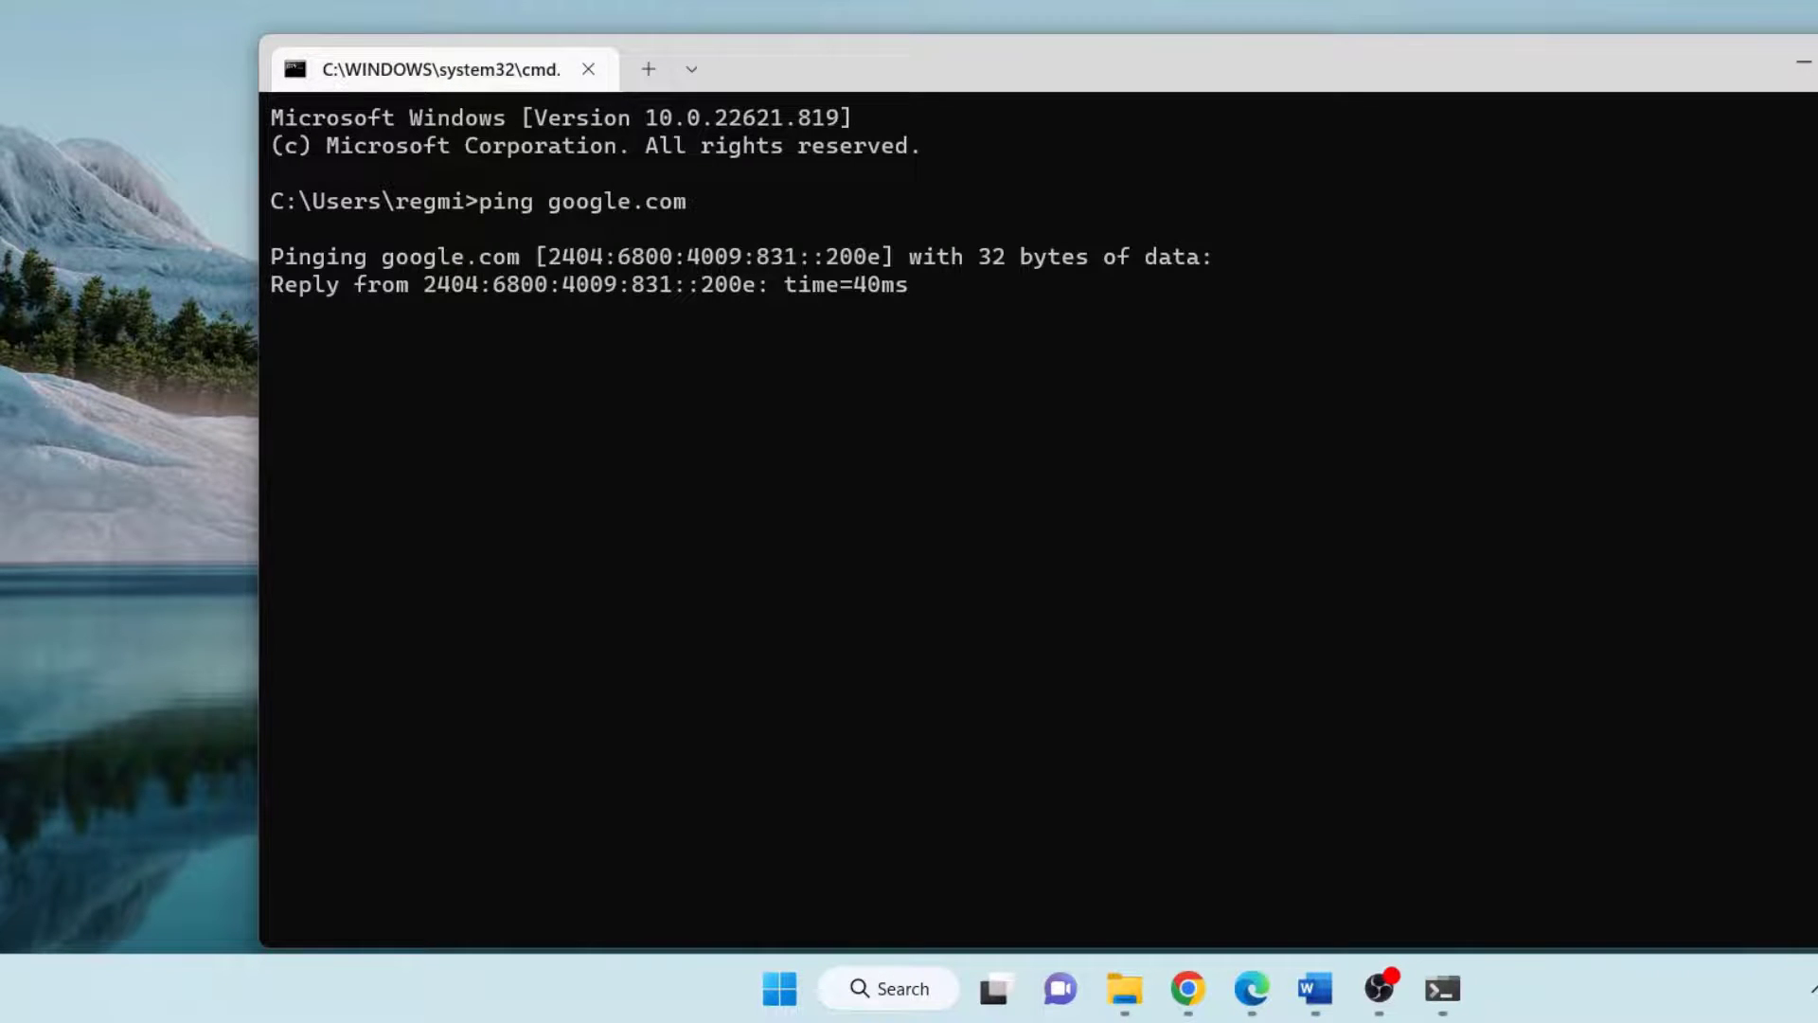
{"action": "key", "text": "ctrl+c"}
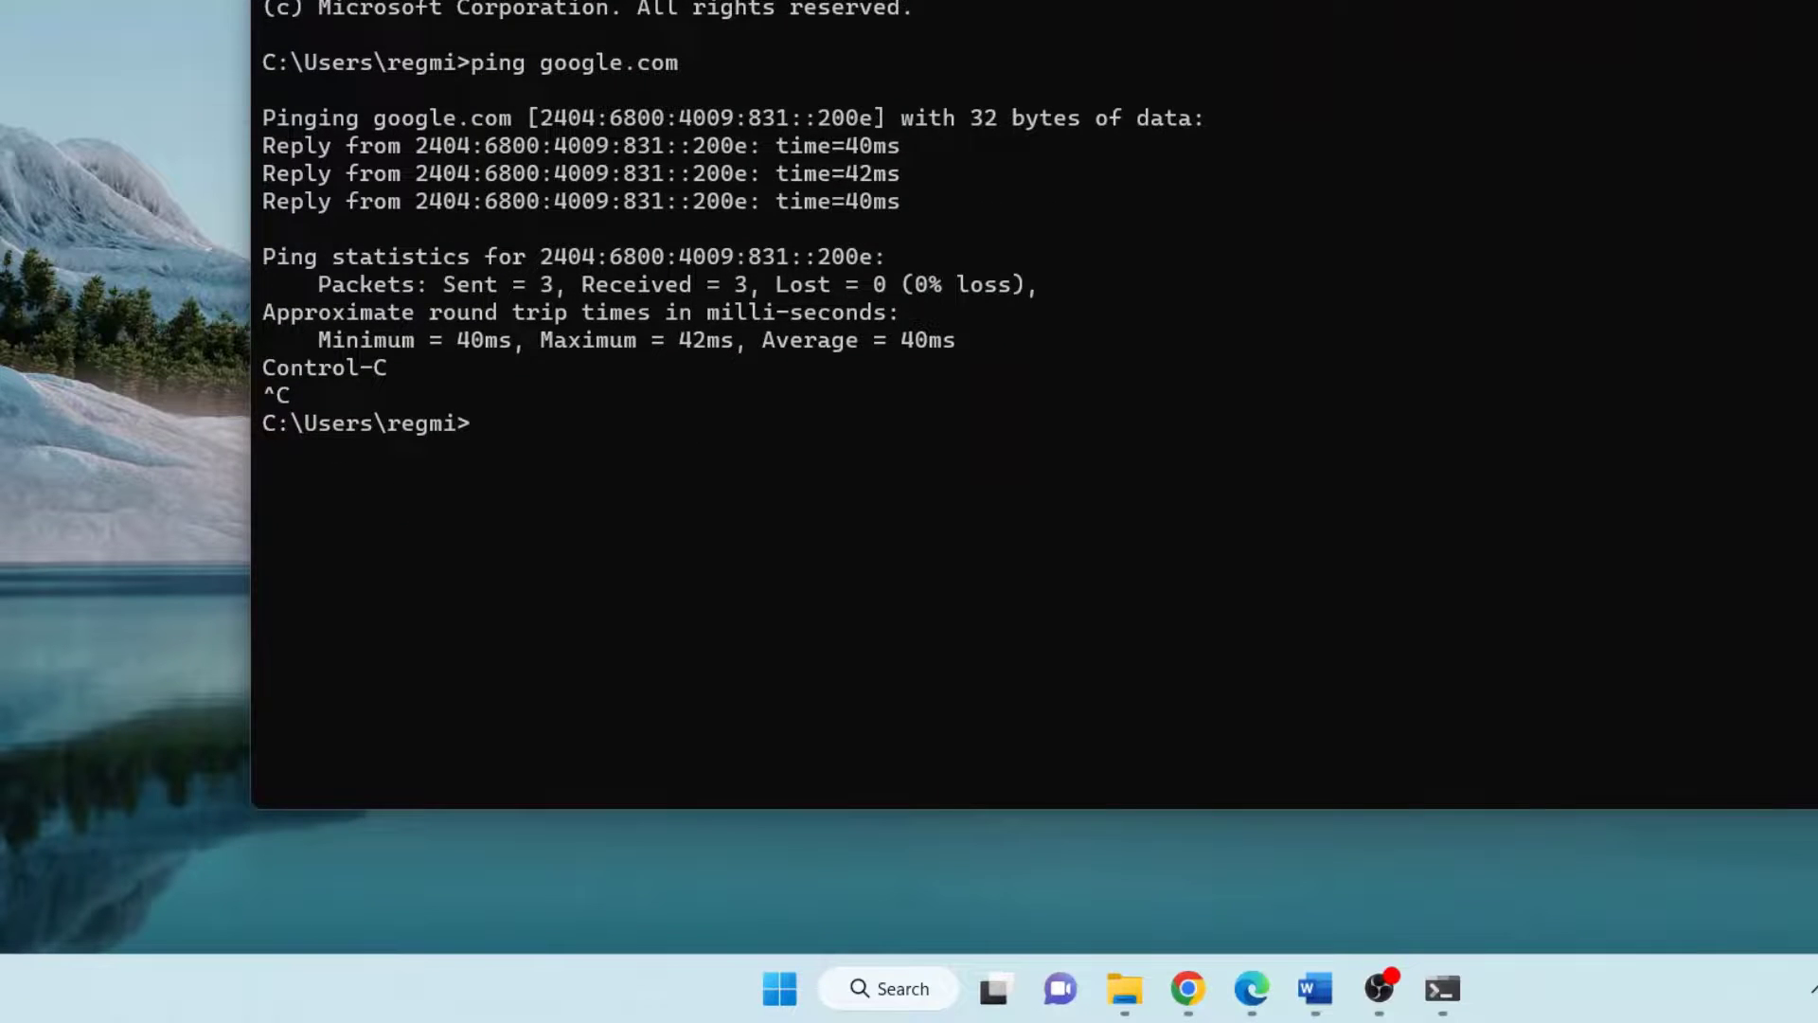
{"action": "key", "text": "alt+F4"}
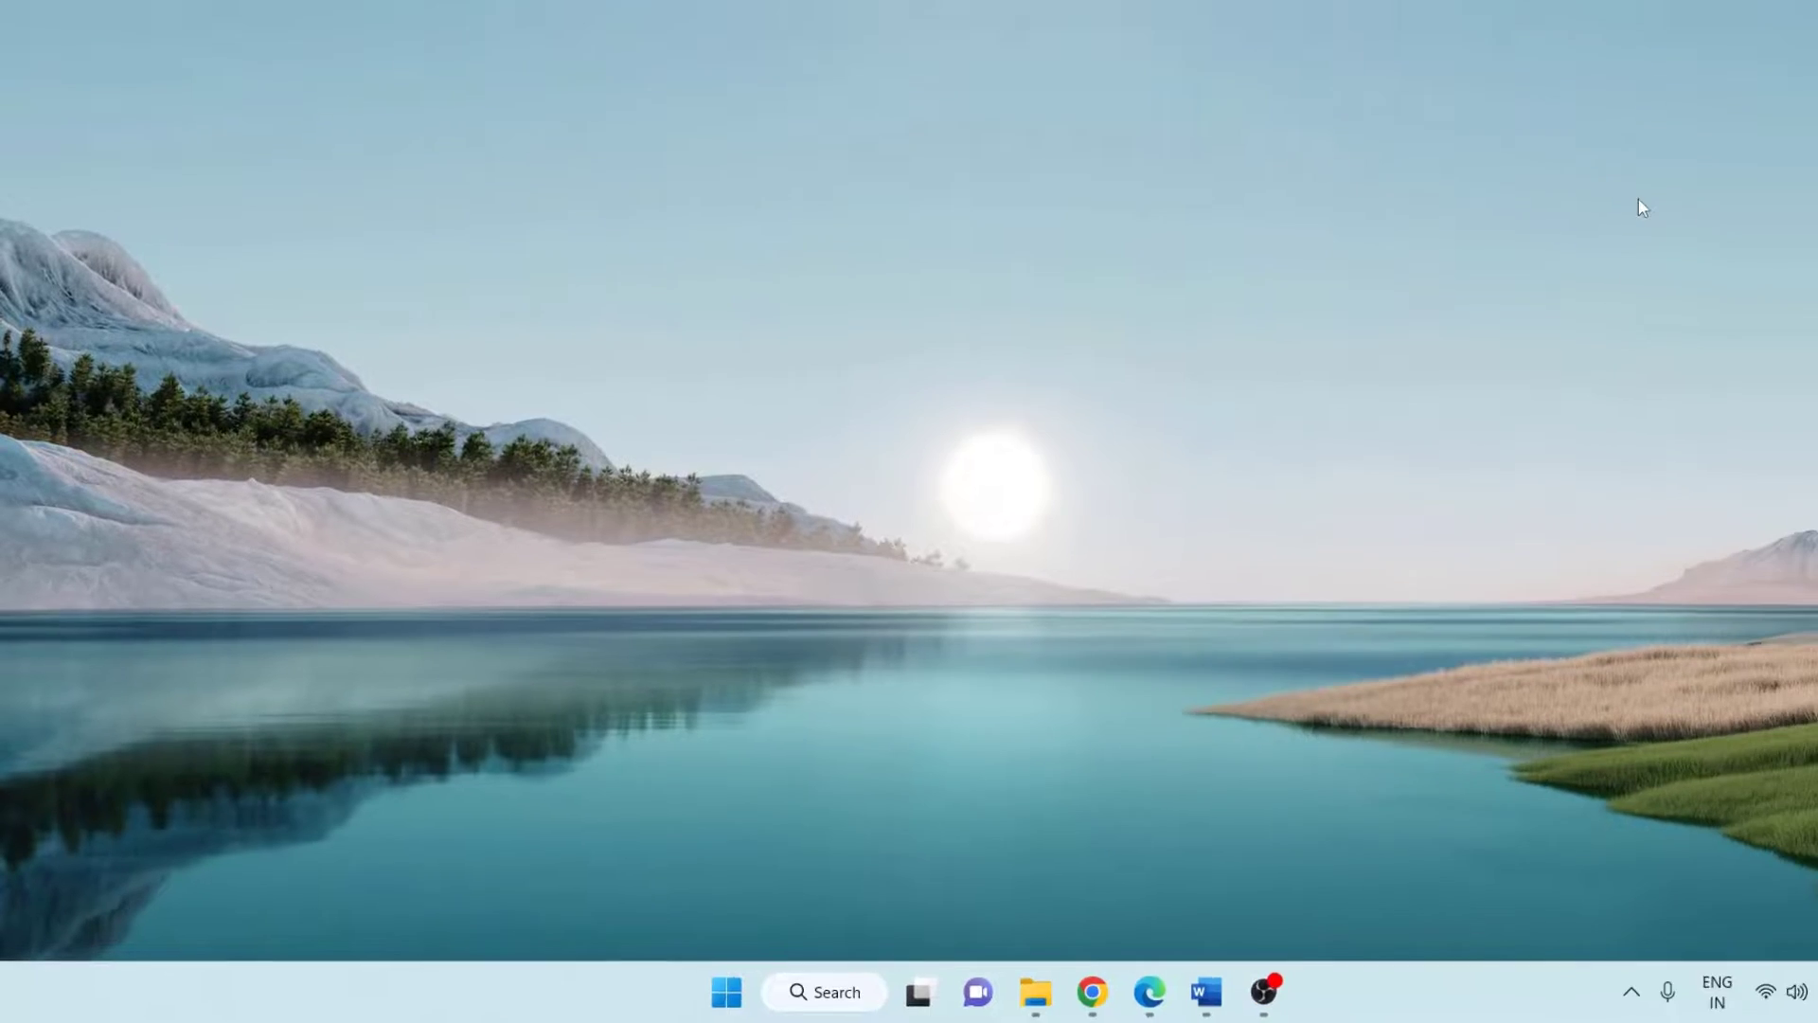
Step: Open Chrome at google.com and load youtube.com in a second tab
{"action": "key", "text": "super"}
{"action": "type", "text": "chrome"}
{"action": "key", "text": "Return"}
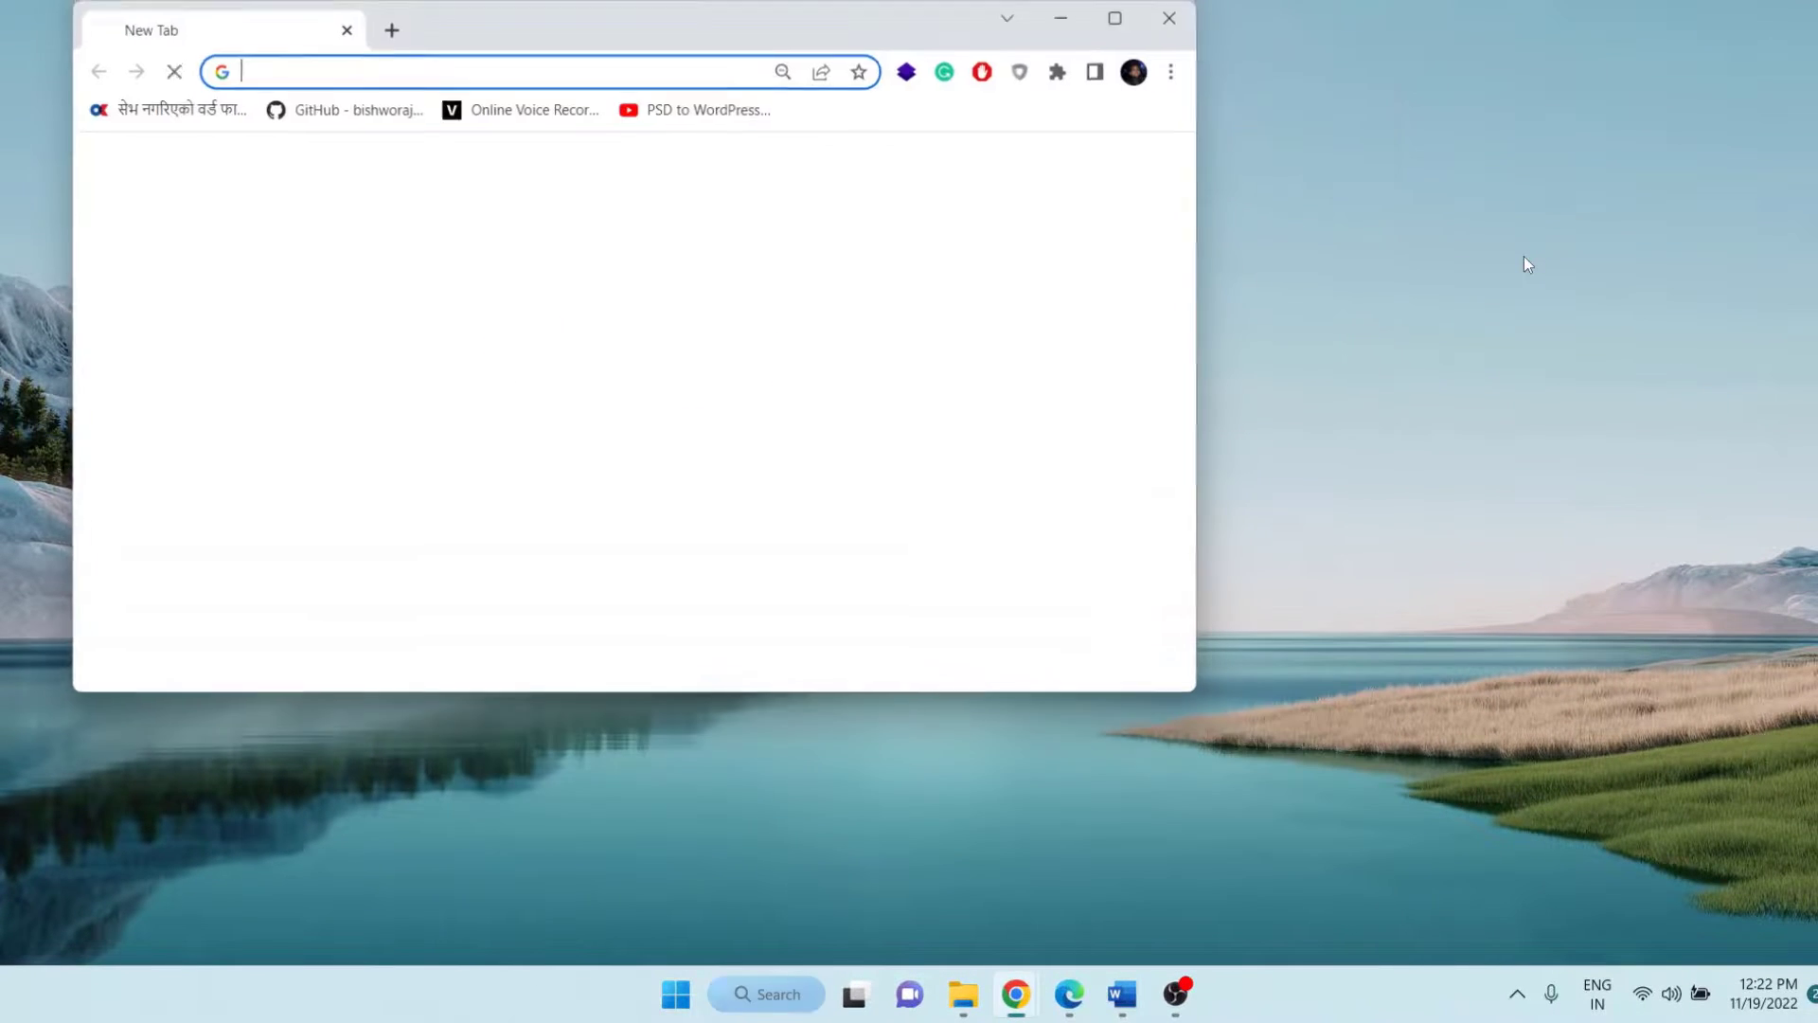
{"action": "type", "text": "google.com"}
{"action": "key", "text": "Return"}
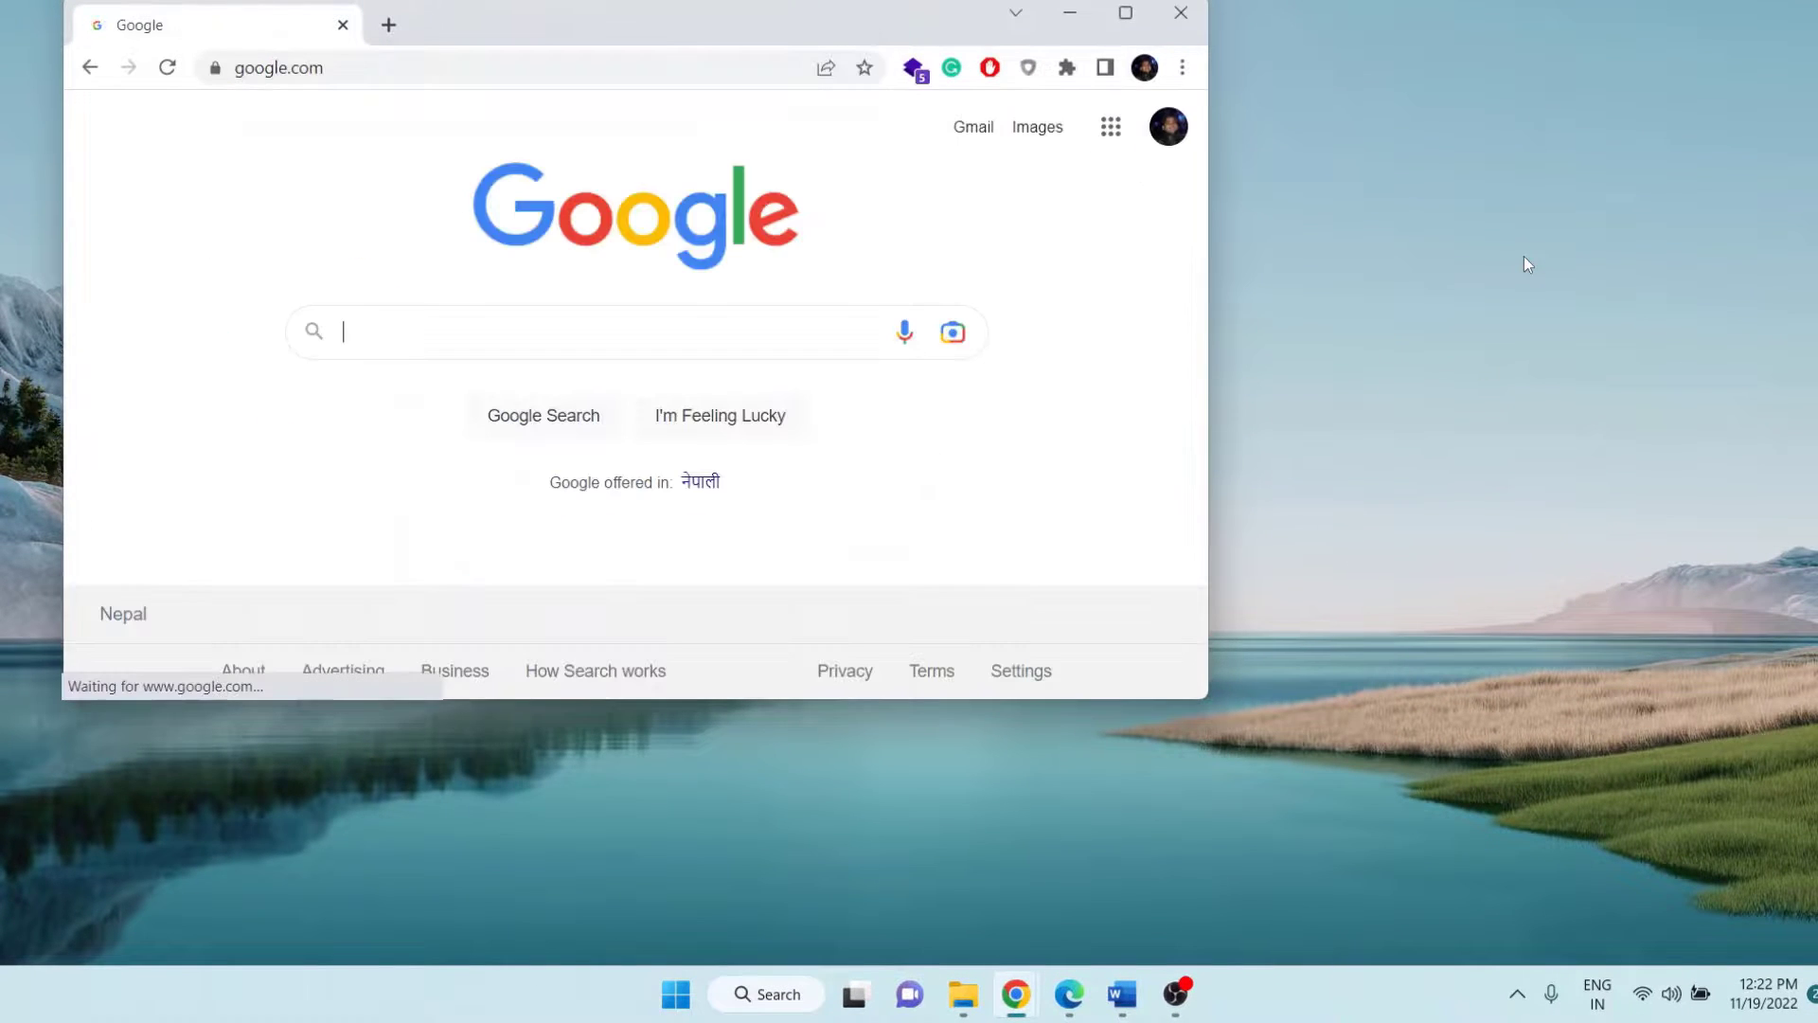
{"action": "left_click", "coordinate": [387, 24]}
{"action": "type", "text": "you"}
{"action": "key", "text": "Return"}
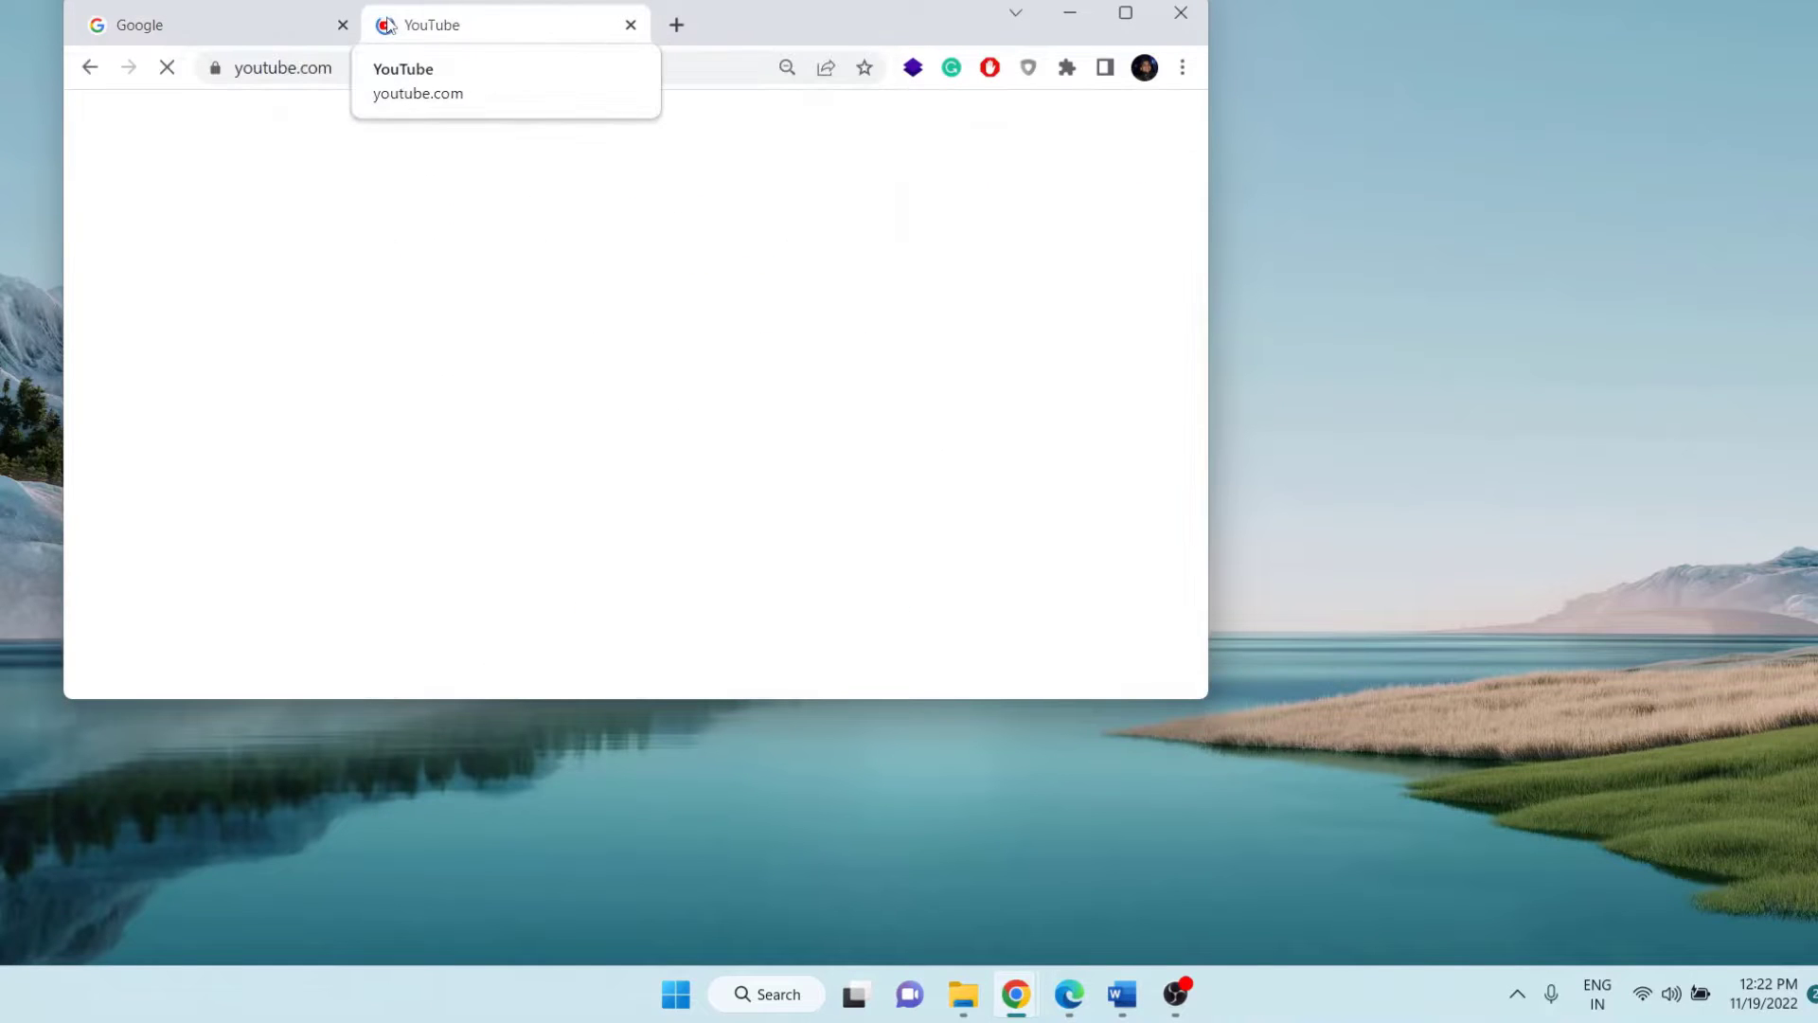